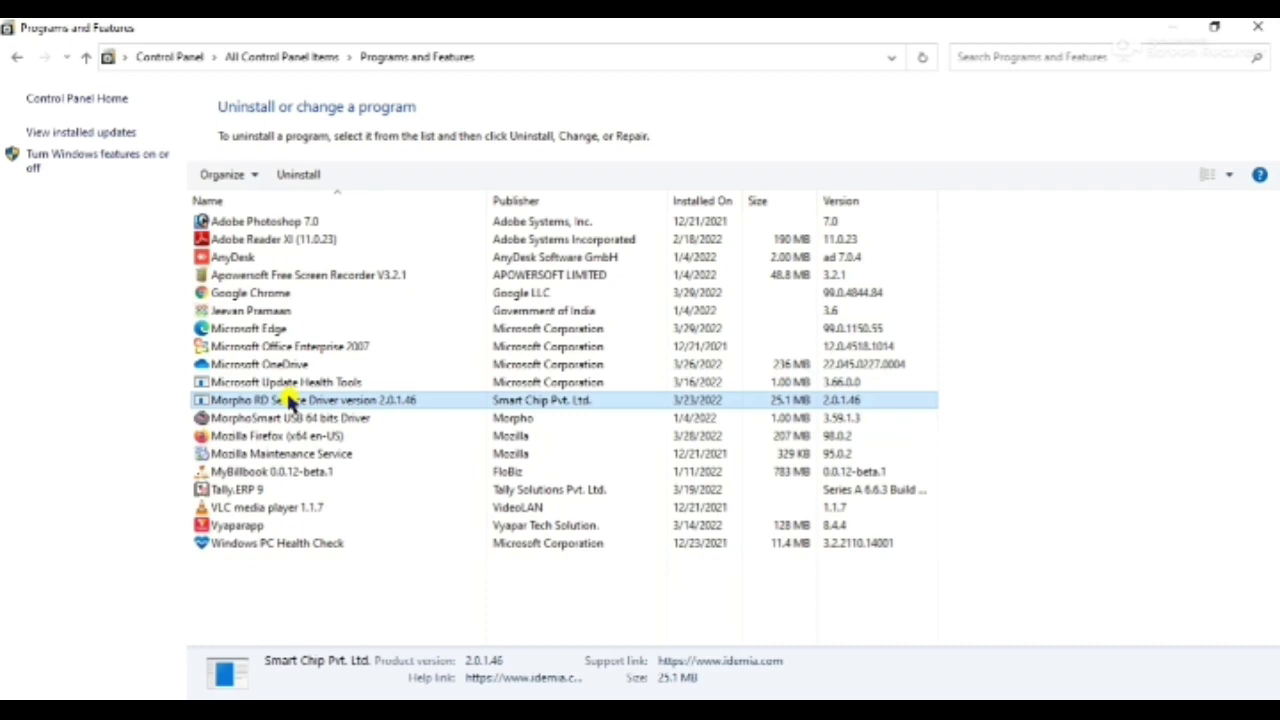
- Uninstall Morpho RD Service Driver version 2.0.1.46, approving removal of all its components and dismissing the completion message
left_click(288, 417)
left_click(286, 400)
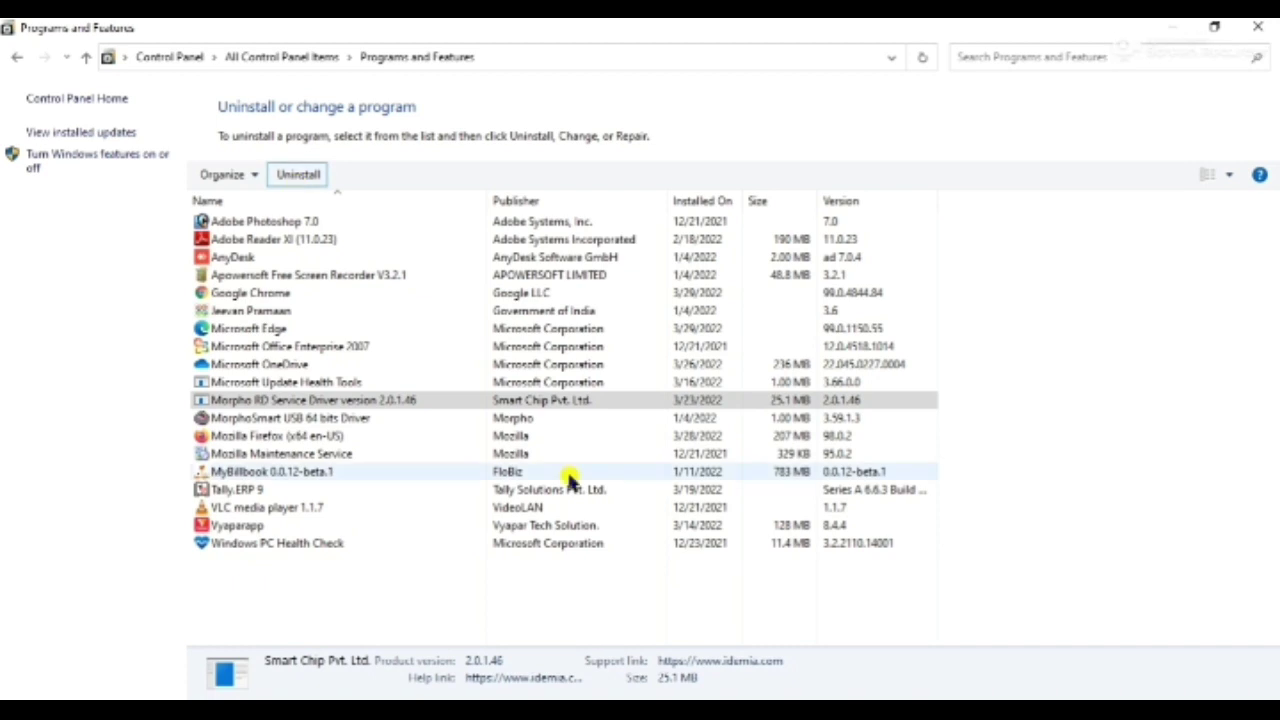
double_click(507, 400)
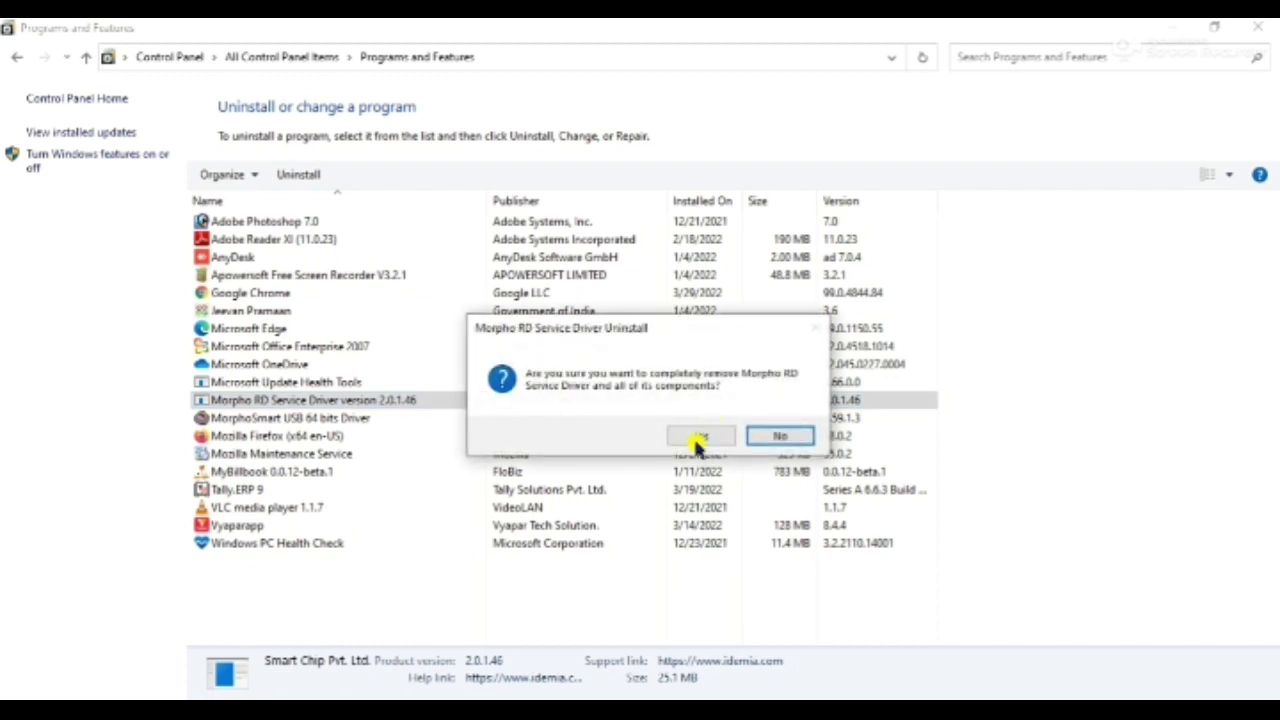
left_click(700, 438)
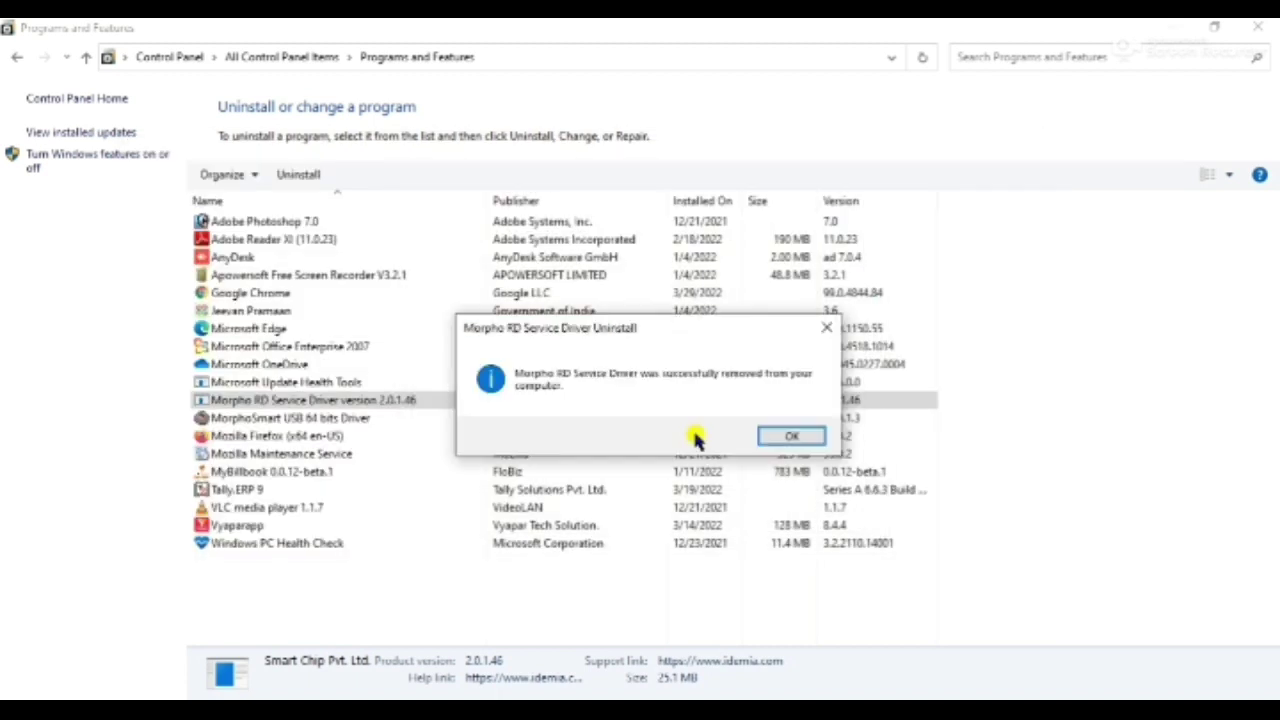
left_click(791, 436)
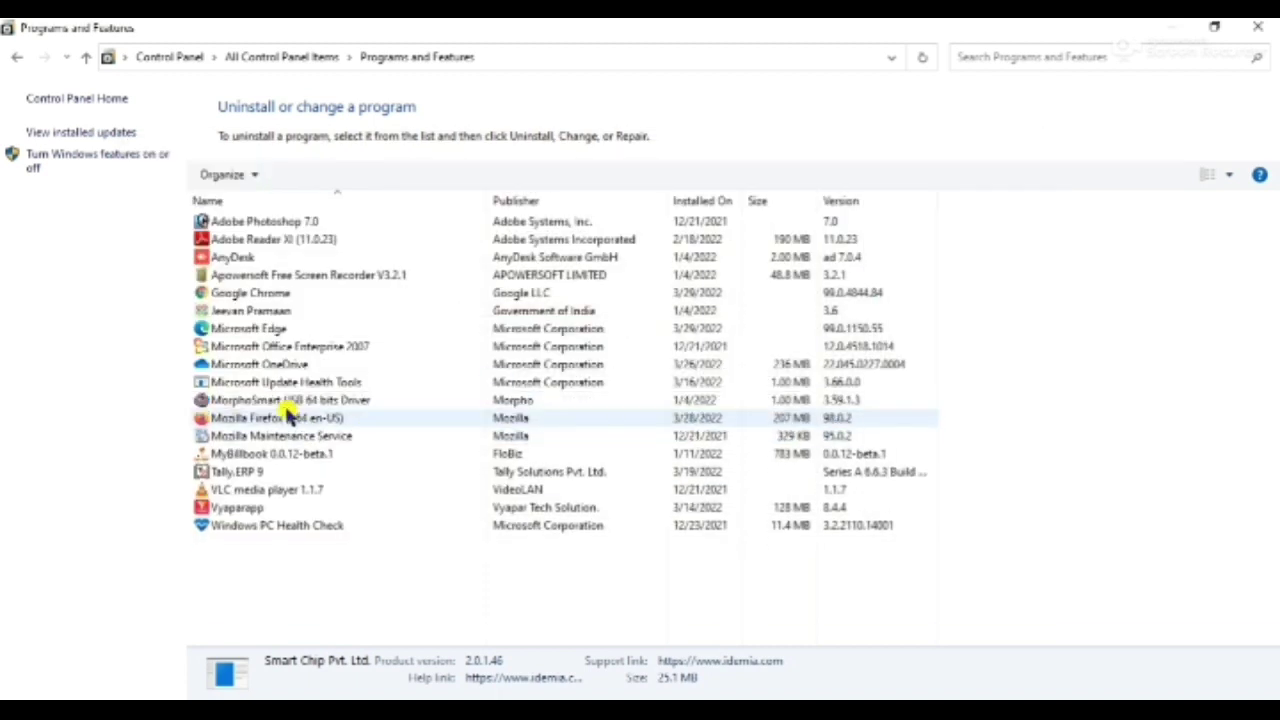
- Uninstall MorphoSmart USB 64 bits Driver, choosing not to close the running applications
left_click(285, 402)
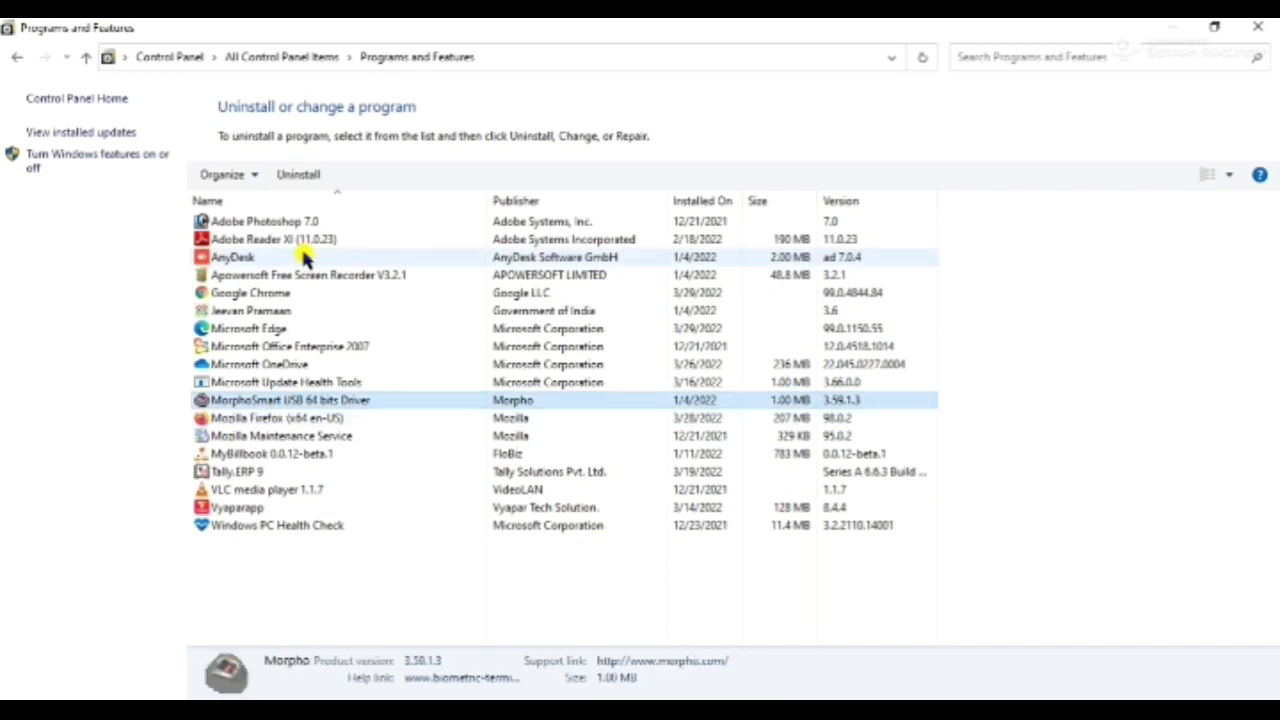
left_click(308, 174)
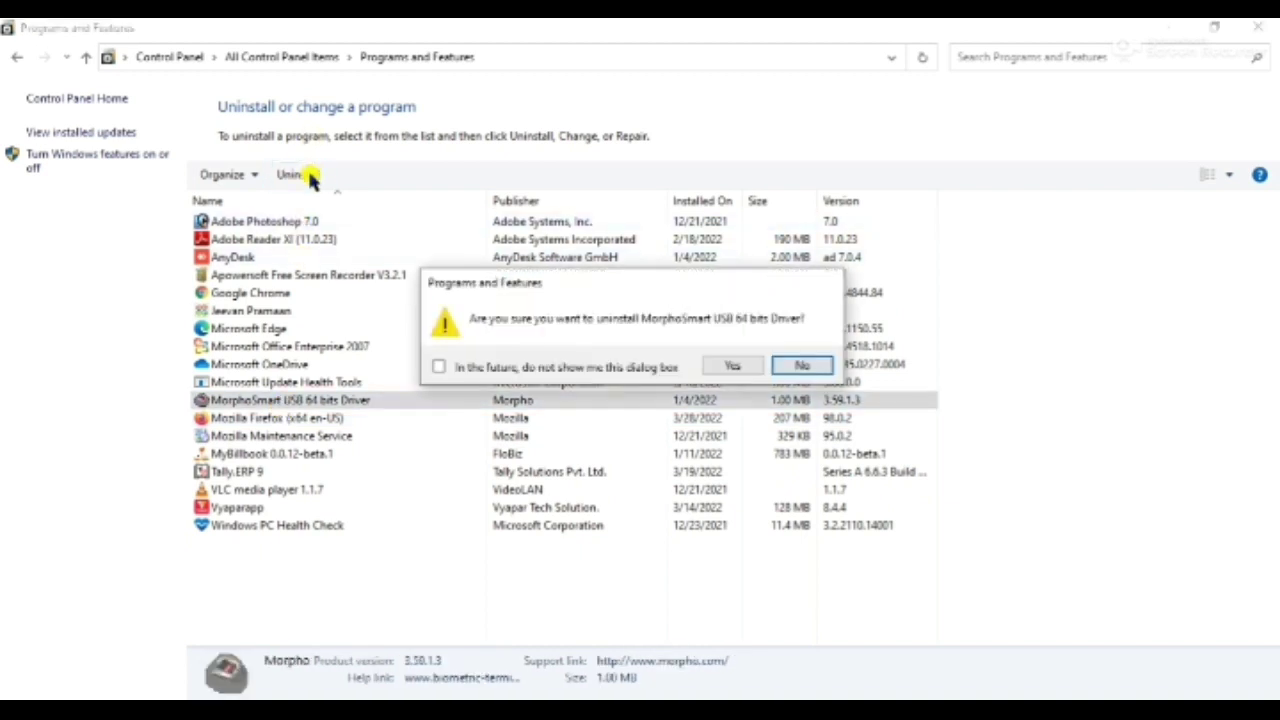
left_click(735, 366)
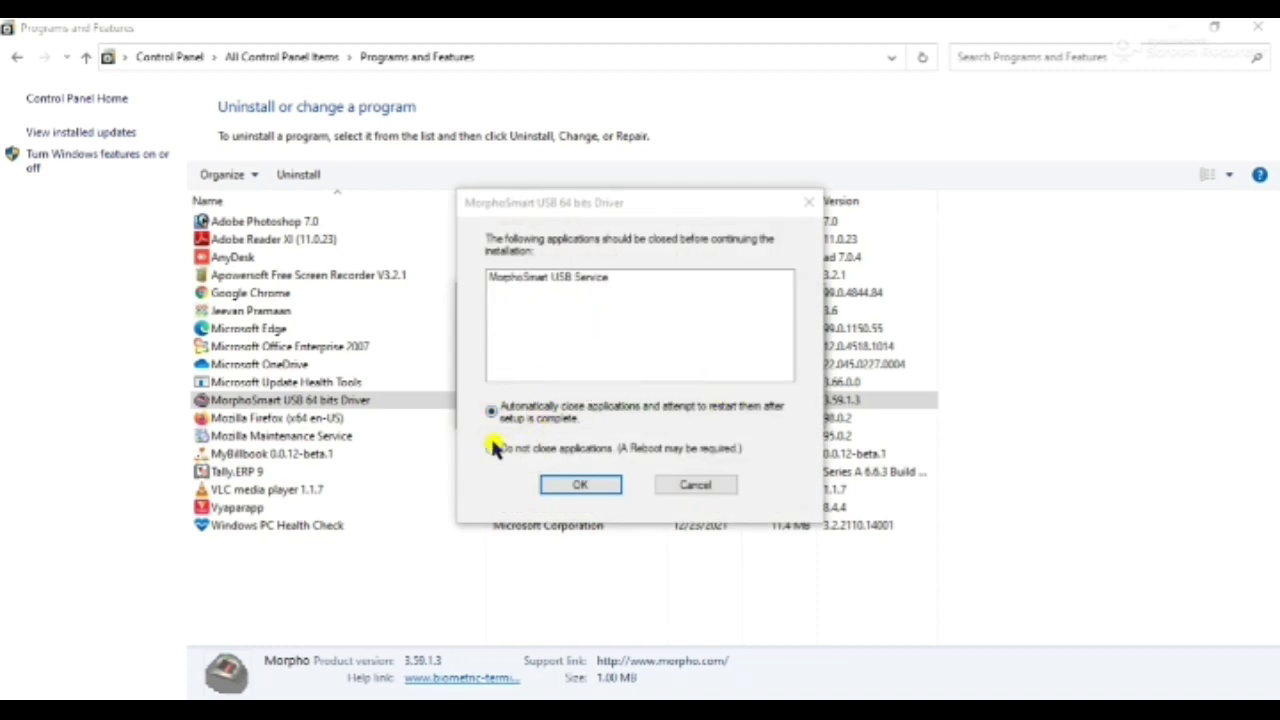
left_click(492, 449)
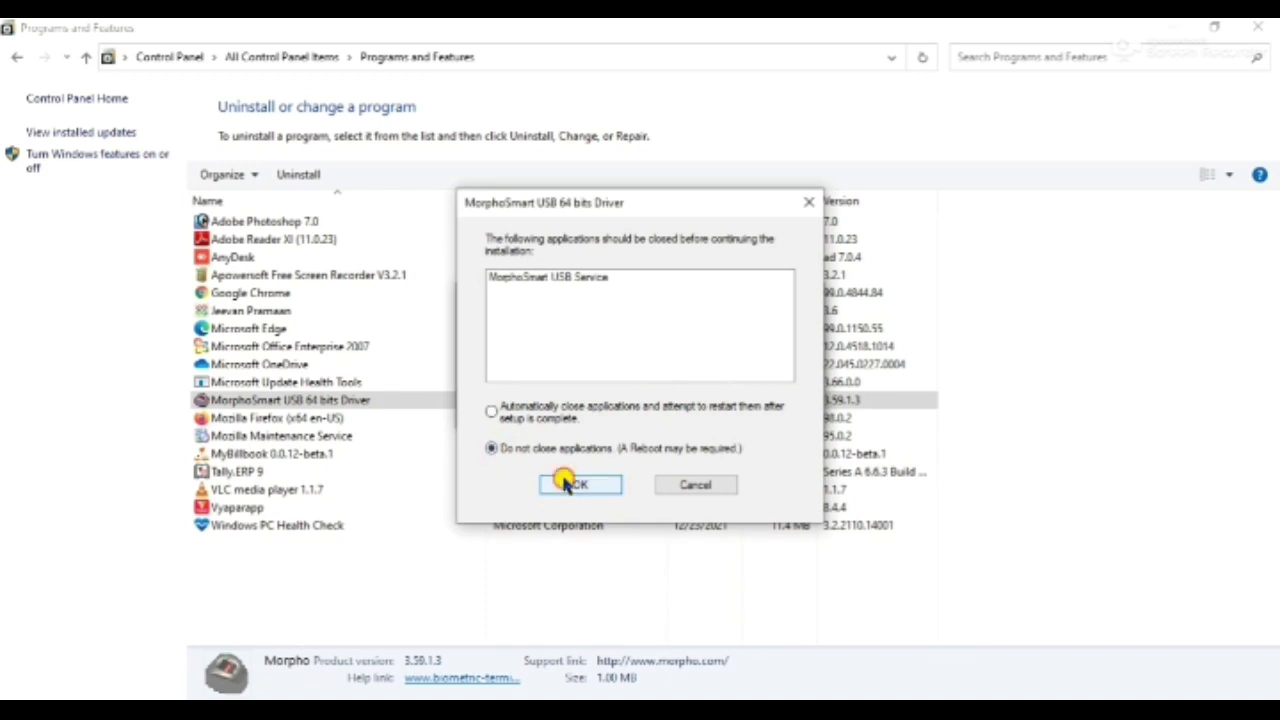
left_click(558, 484)
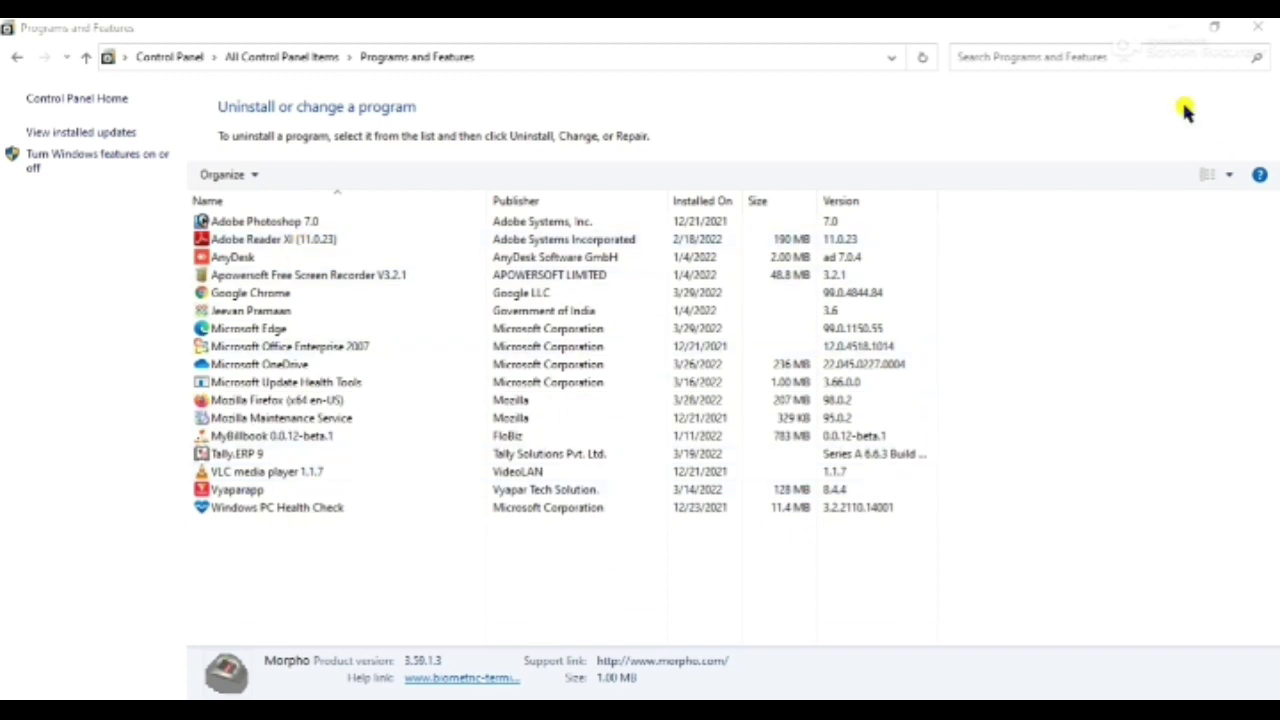
- Minimize the programs list and delete the MORPHORDLOG and MorphoRdServiceL0Soft folders from Local Disk (C:)
left_click(1170, 26)
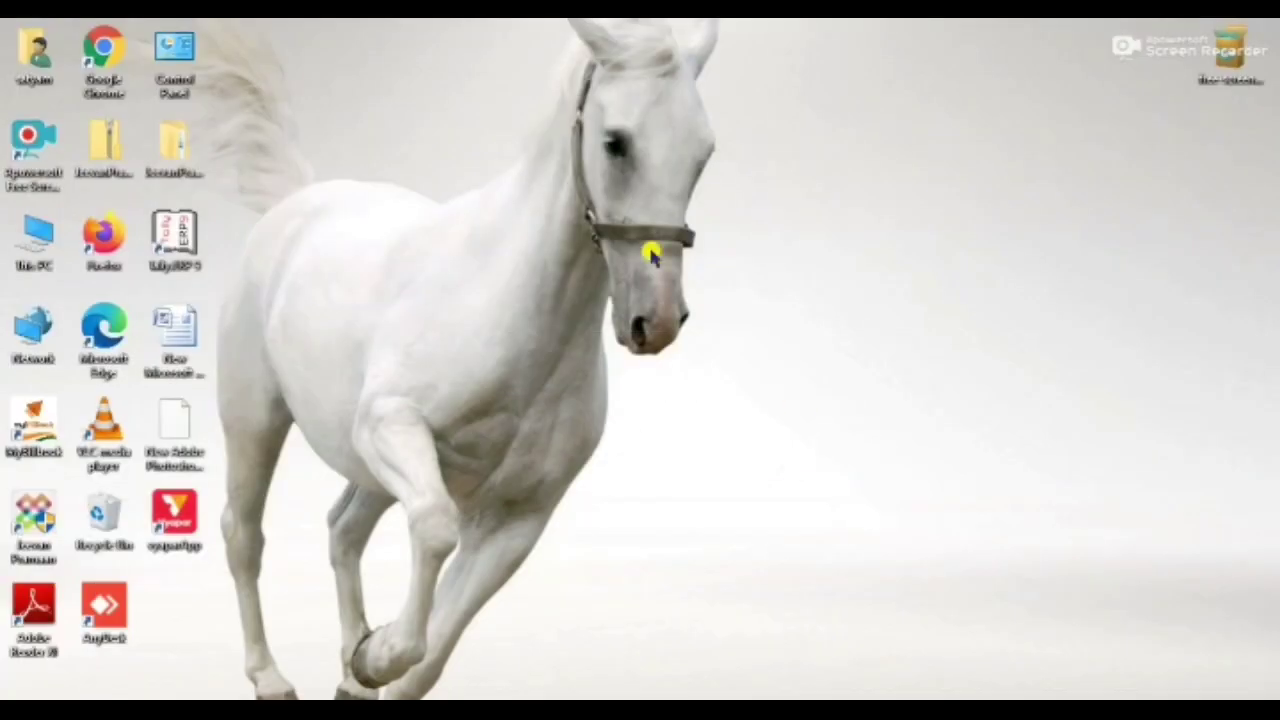
double_click(38, 250)
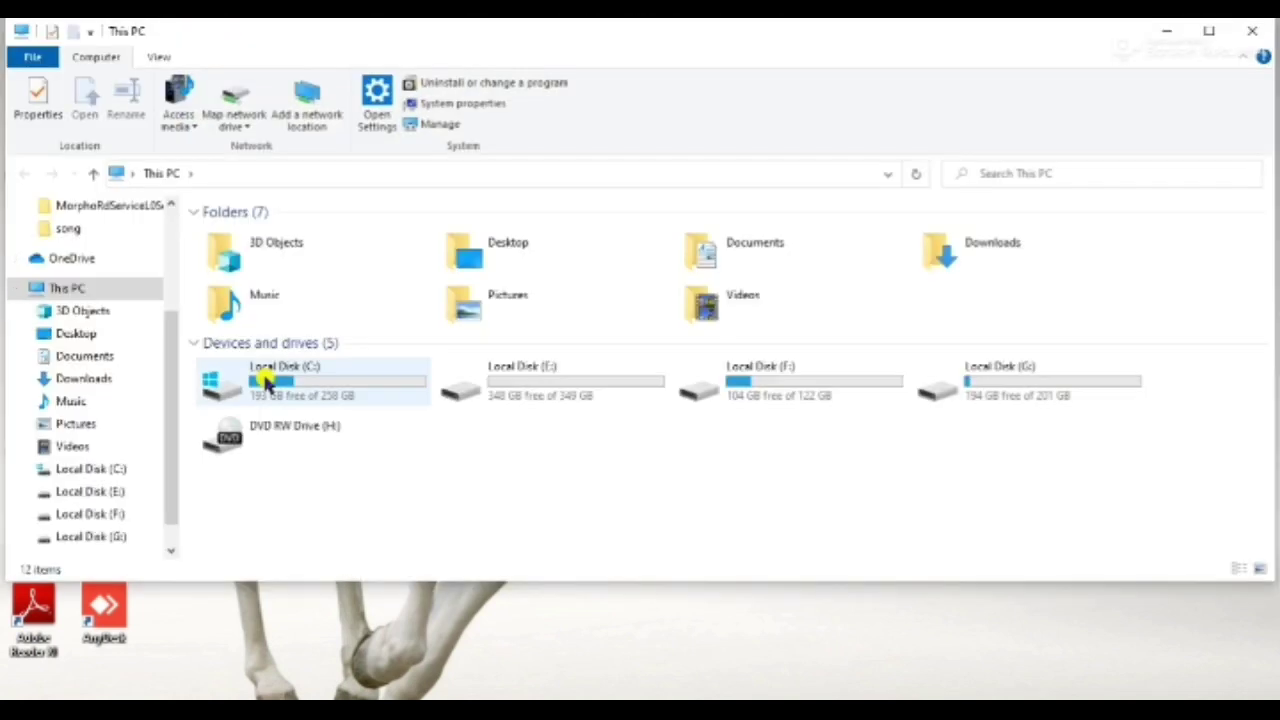
double_click(268, 380)
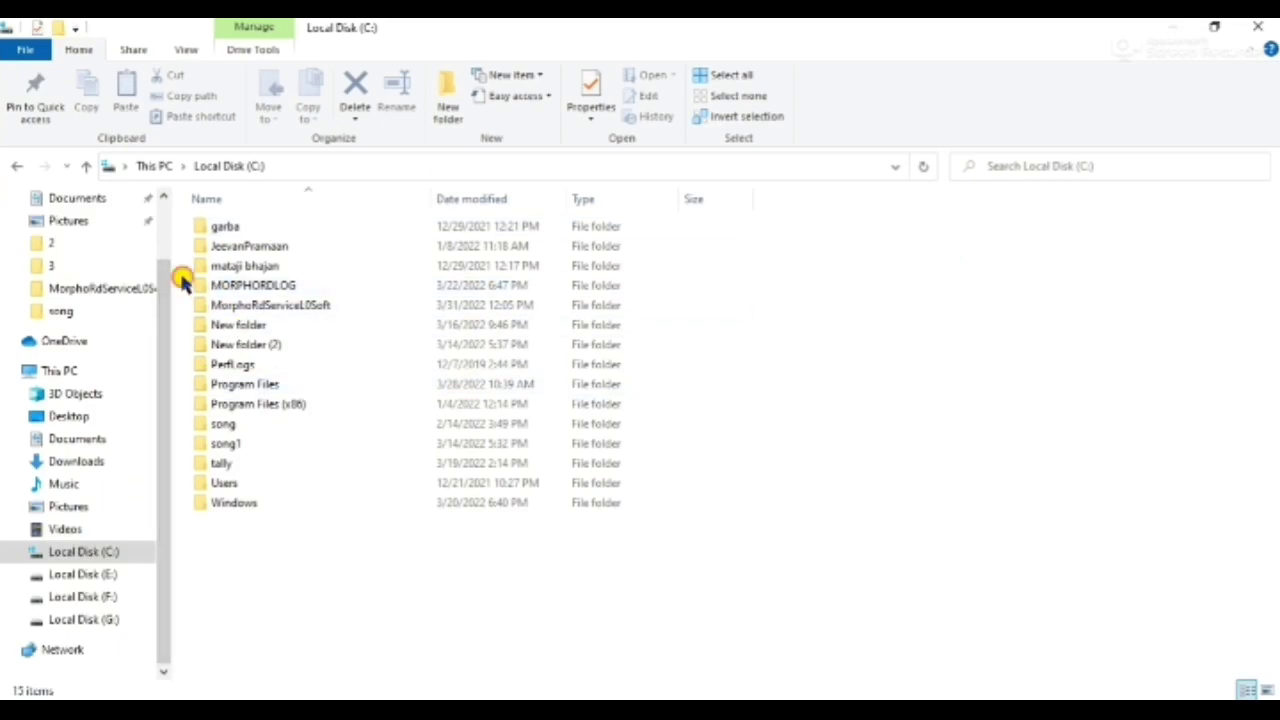
left_click_drag(183, 280, 217, 307)
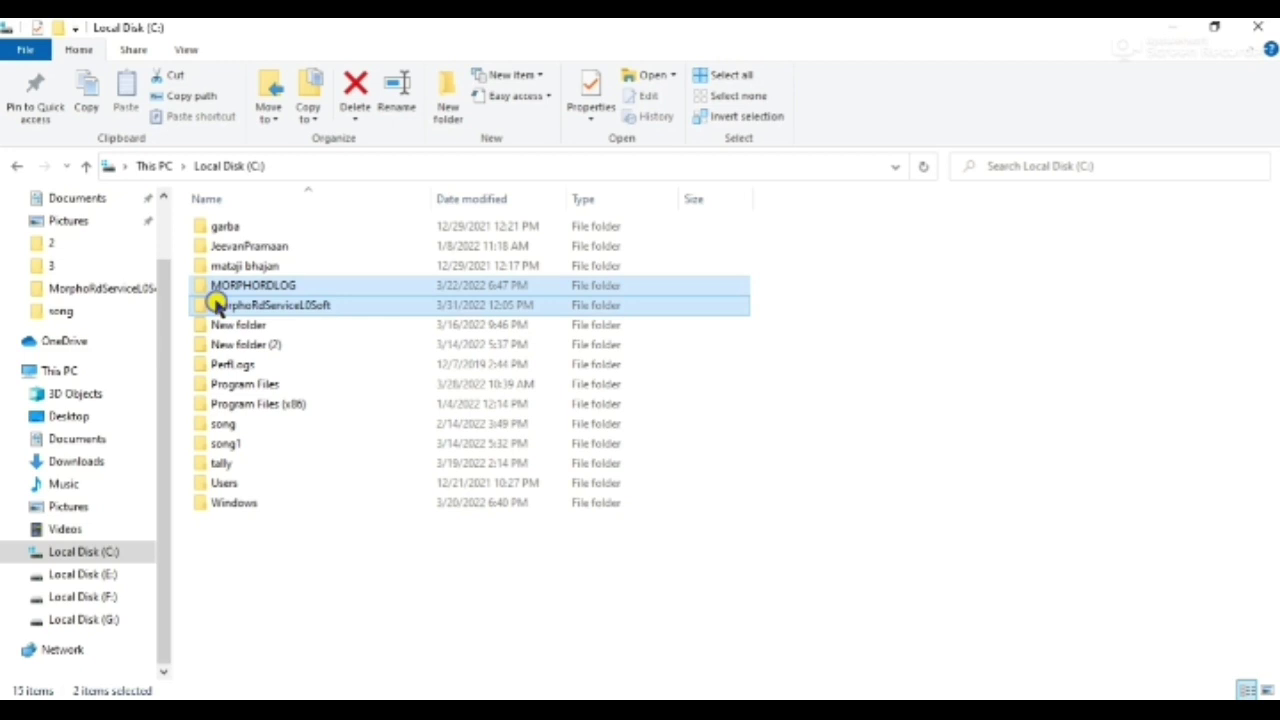
right_click(215, 303)
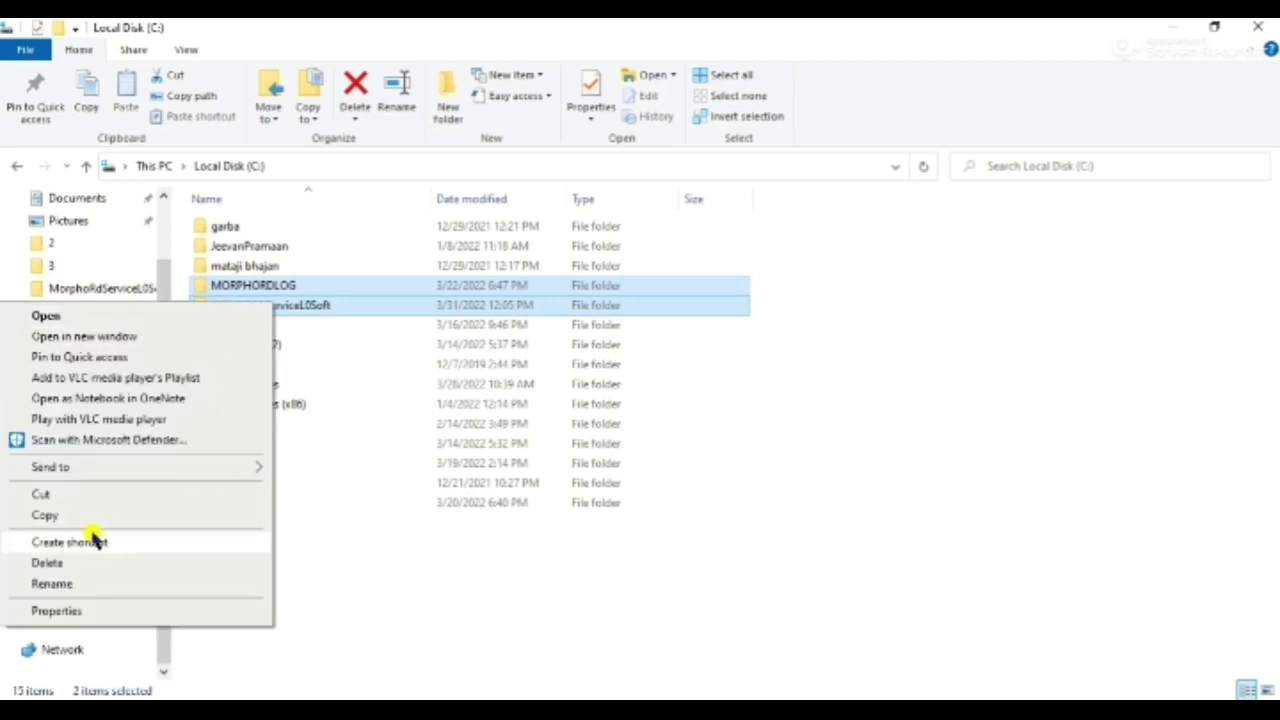
left_click(75, 563)
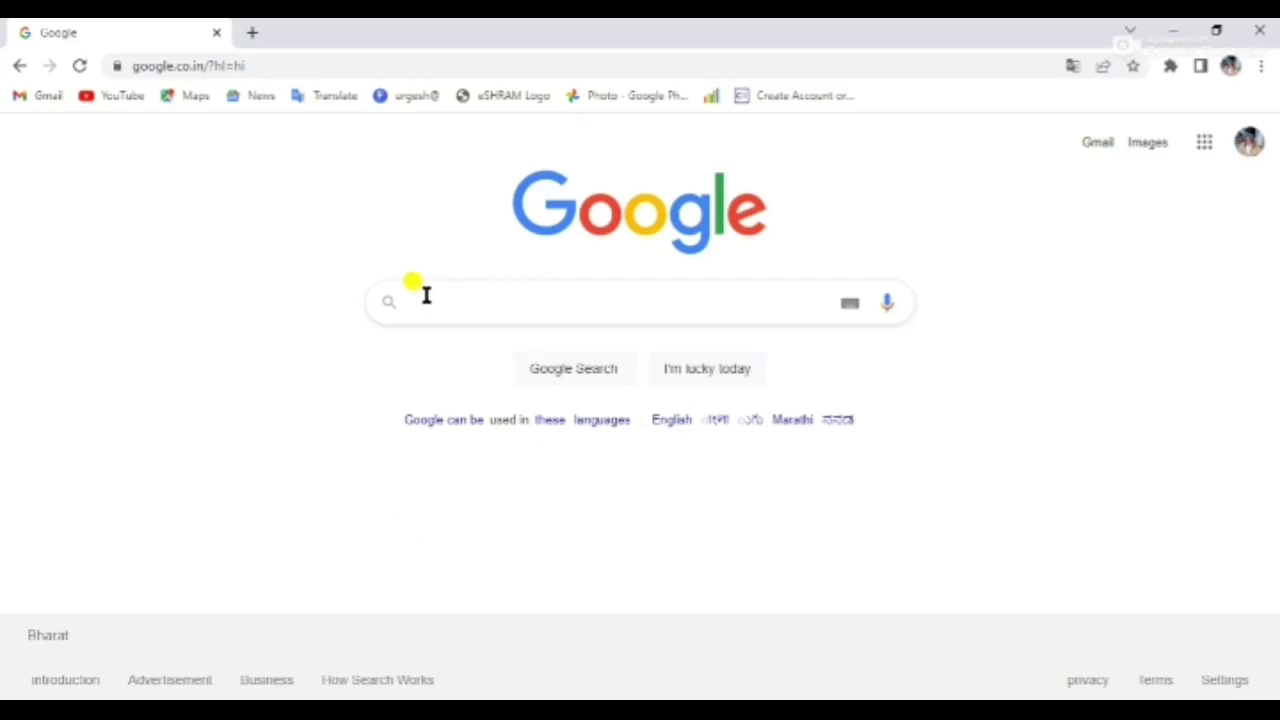
- In Google Chrome, search Google for "Rd Service morpho" and open the rdserviceonline.com site
left_click(426, 295)
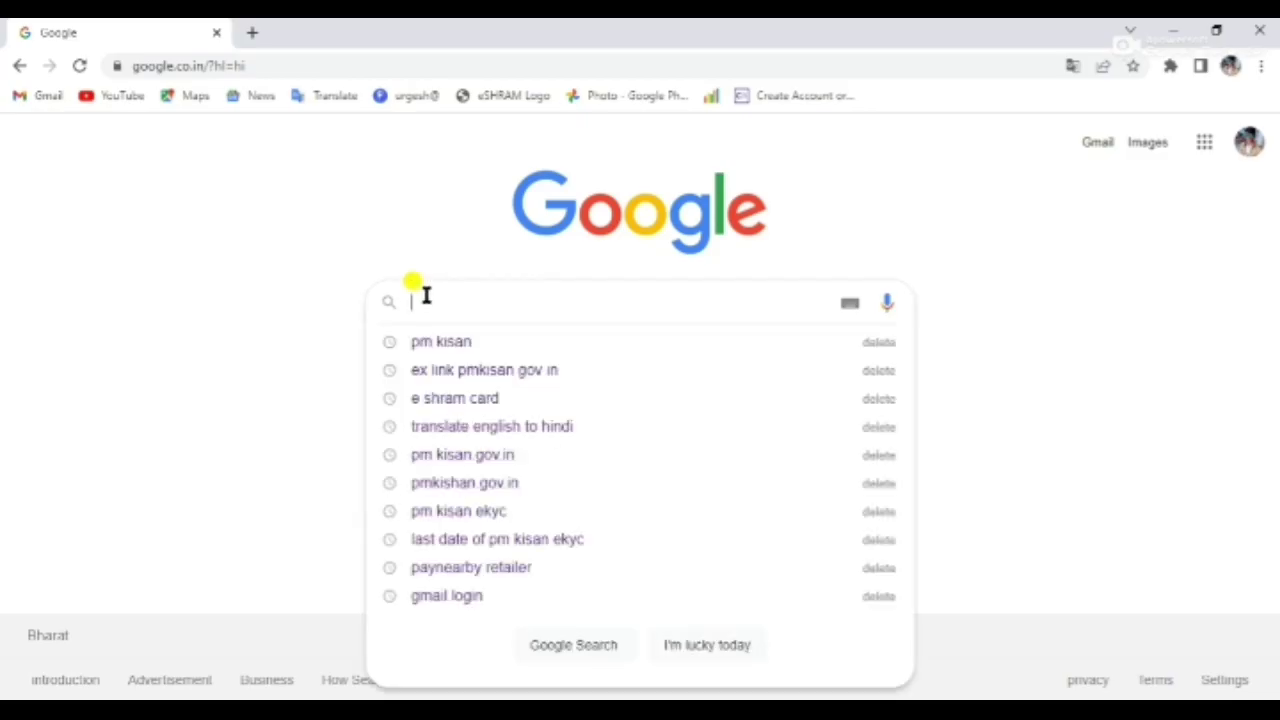
type("Rd")
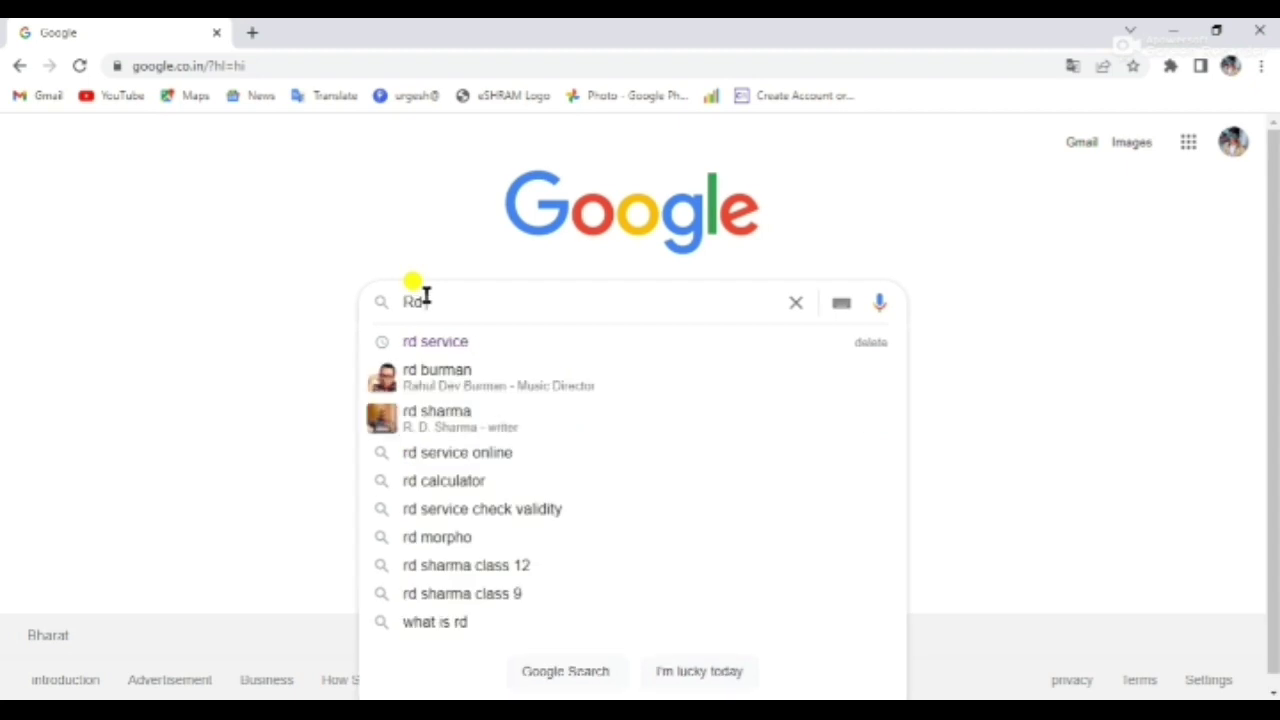
type(" Ser")
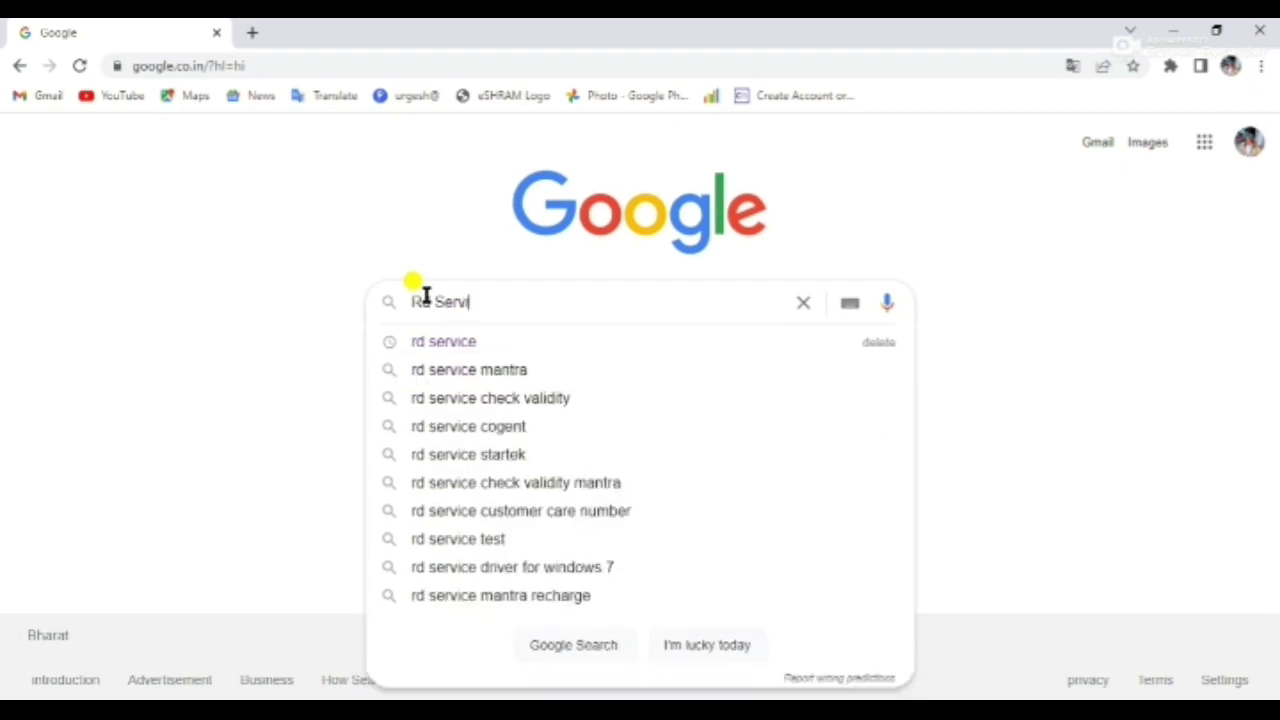
type("vice morpho")
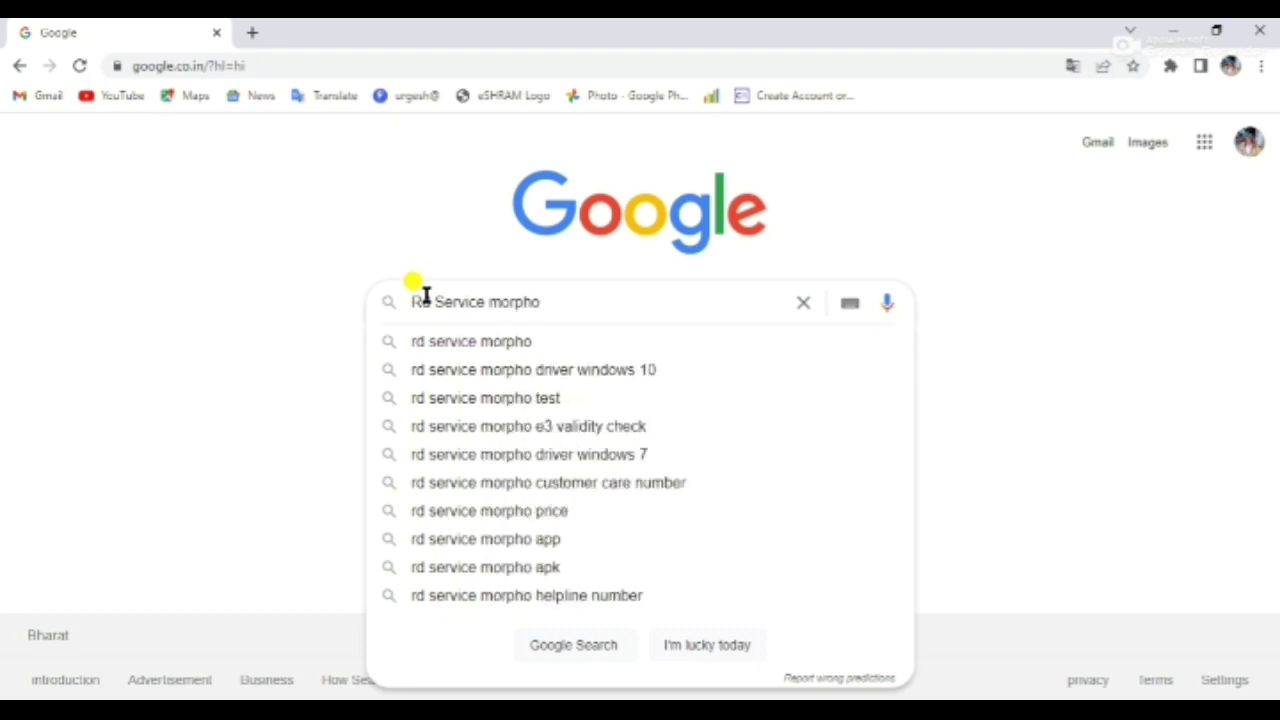
key("Return")
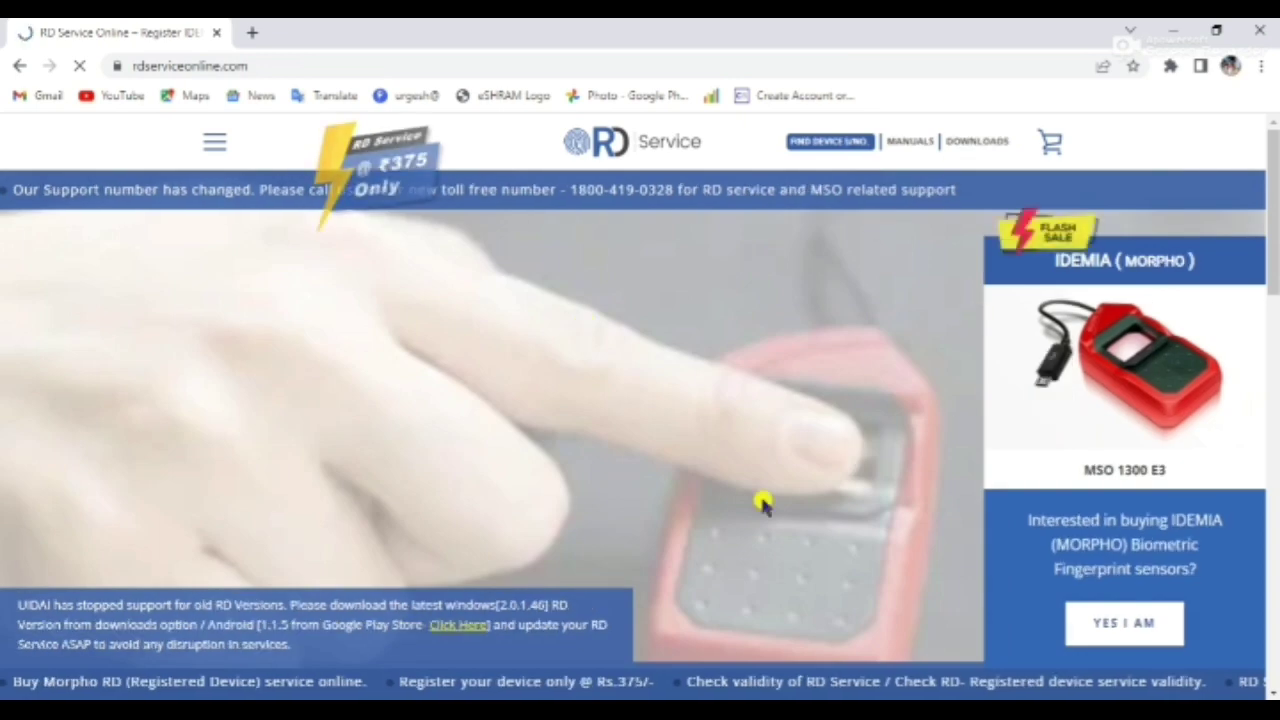
- Download the Windows (https/localhost) RD Service driver and show the downloaded zip in its folder
mouse_move(970, 143)
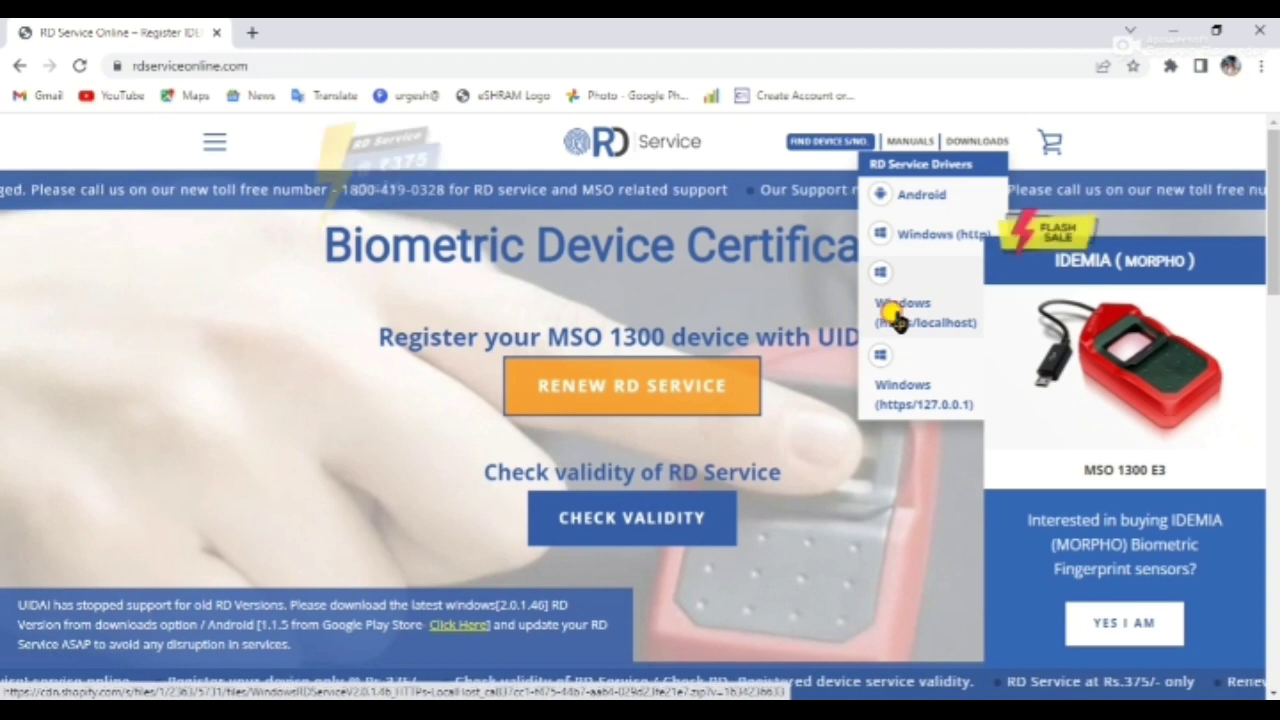
left_click(897, 320)
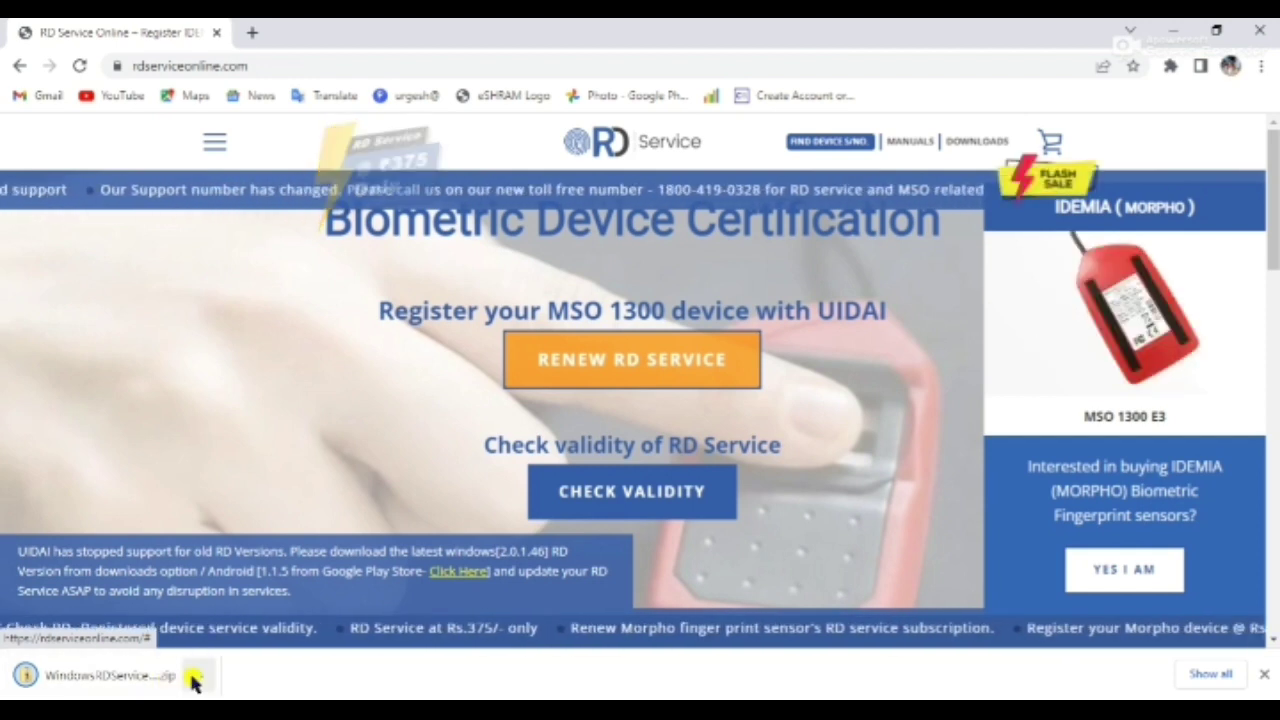
left_click(195, 677)
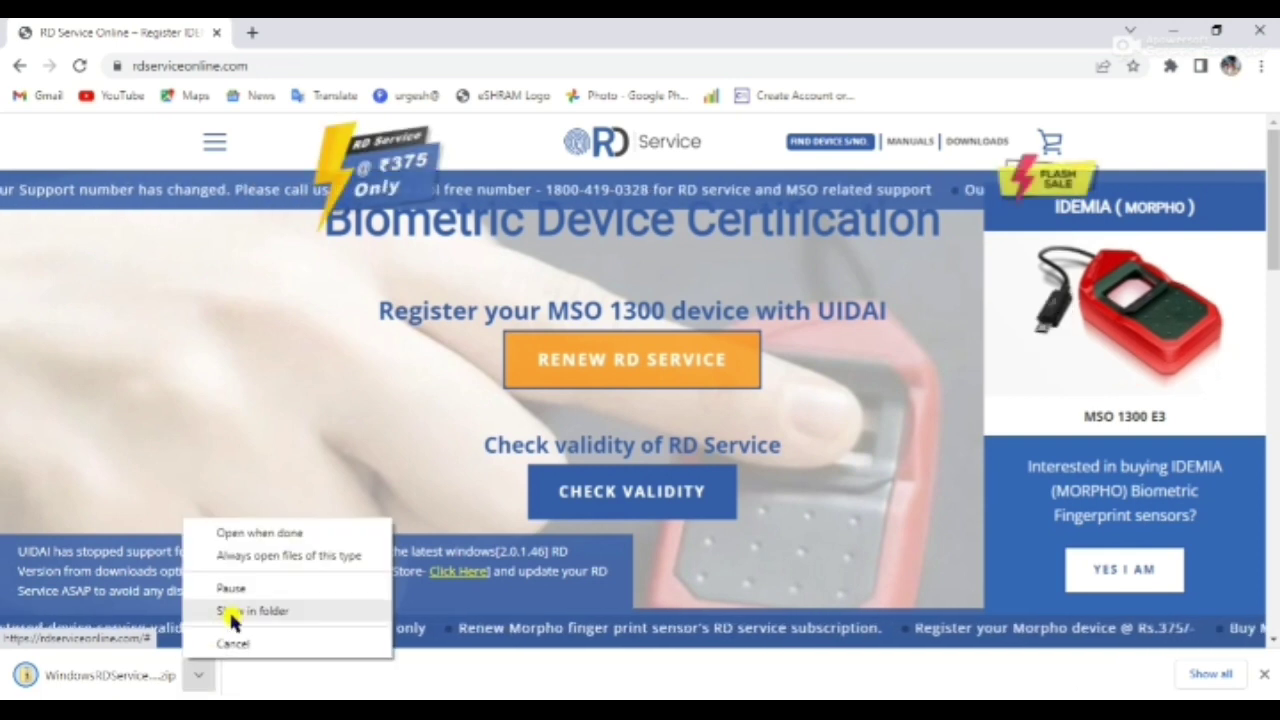
left_click(231, 614)
- Extract the downloaded WindowsRDServiceV2.0.1.46_HTTPs-LocalHost zip to the suggested destination folder
left_click(544, 262)
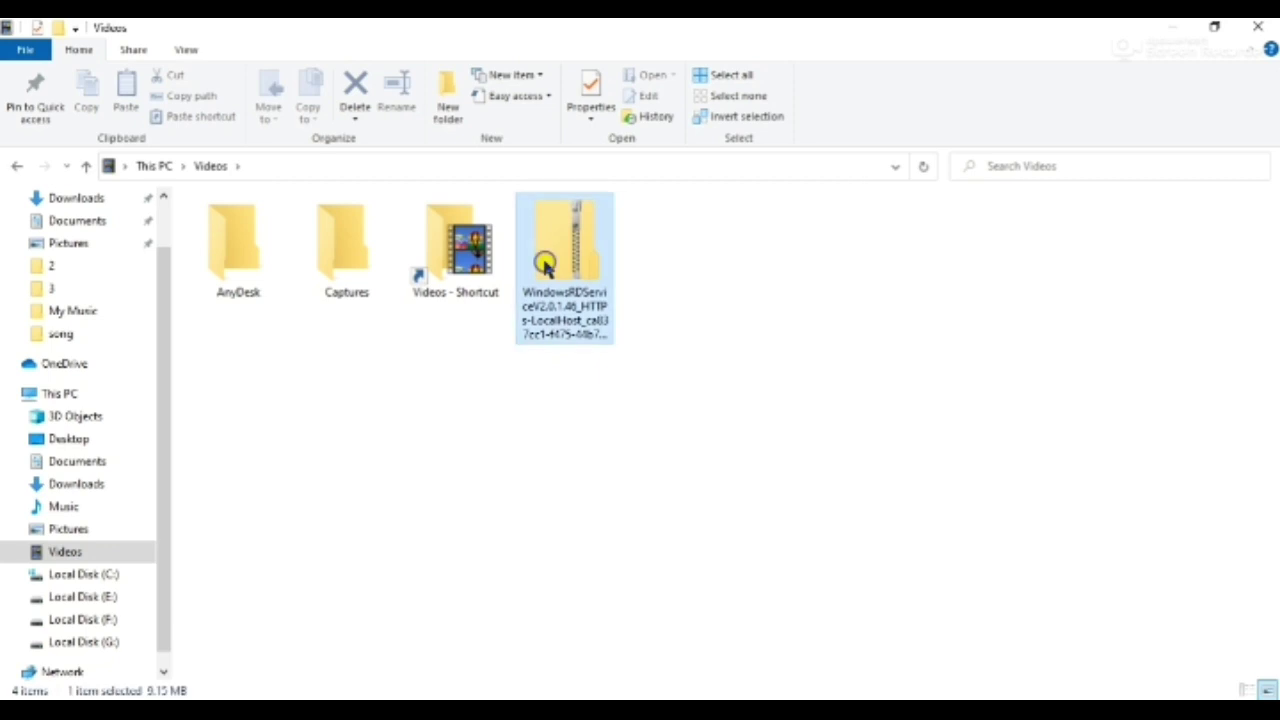
right_click(544, 268)
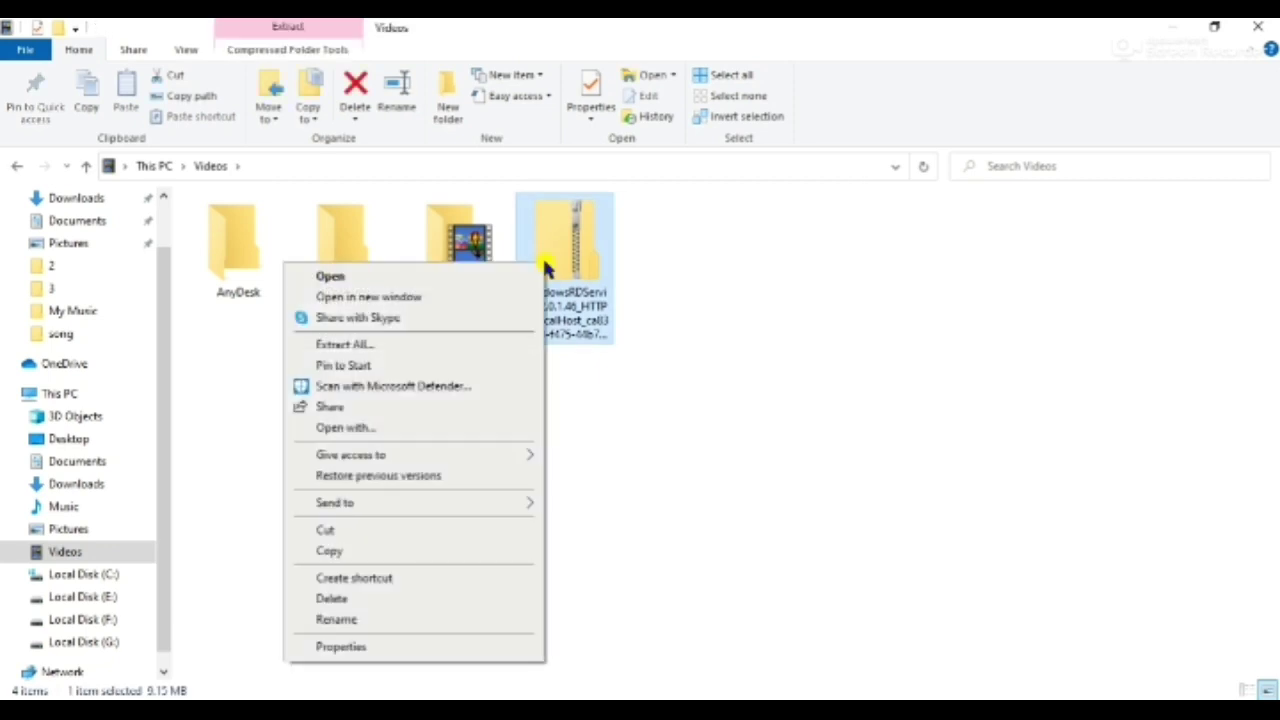
left_click(397, 346)
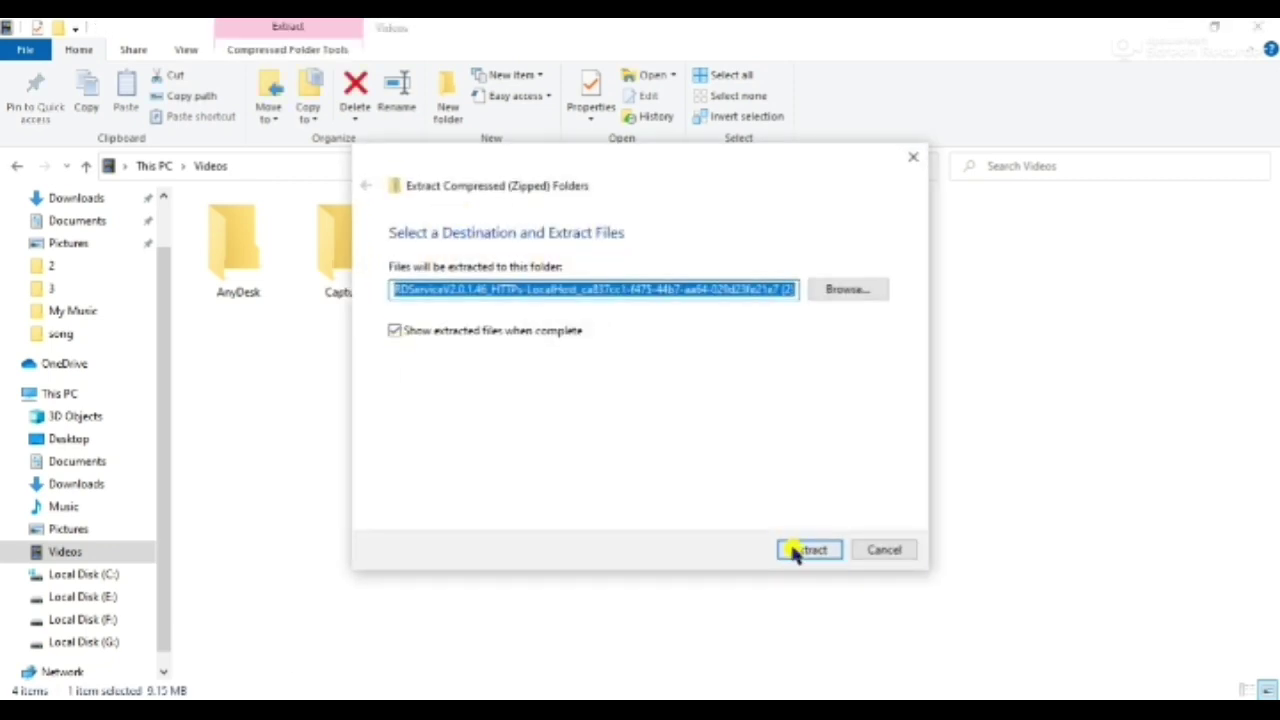
left_click(801, 550)
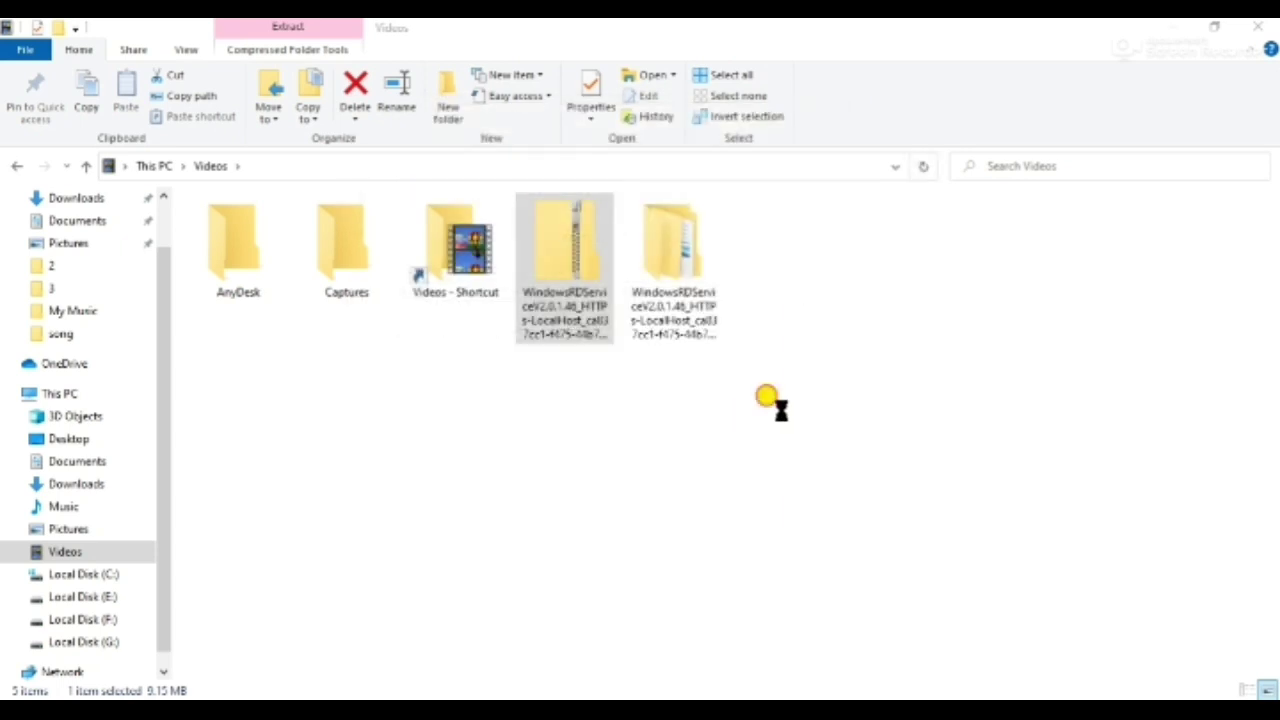
- Open the extracted WindowsRDServiceV2.0.1.46_HTTPs-LocalHost folder and run the WindowsRDService_HTTPs-LocalHost installer as administrator
double_click(705, 290)
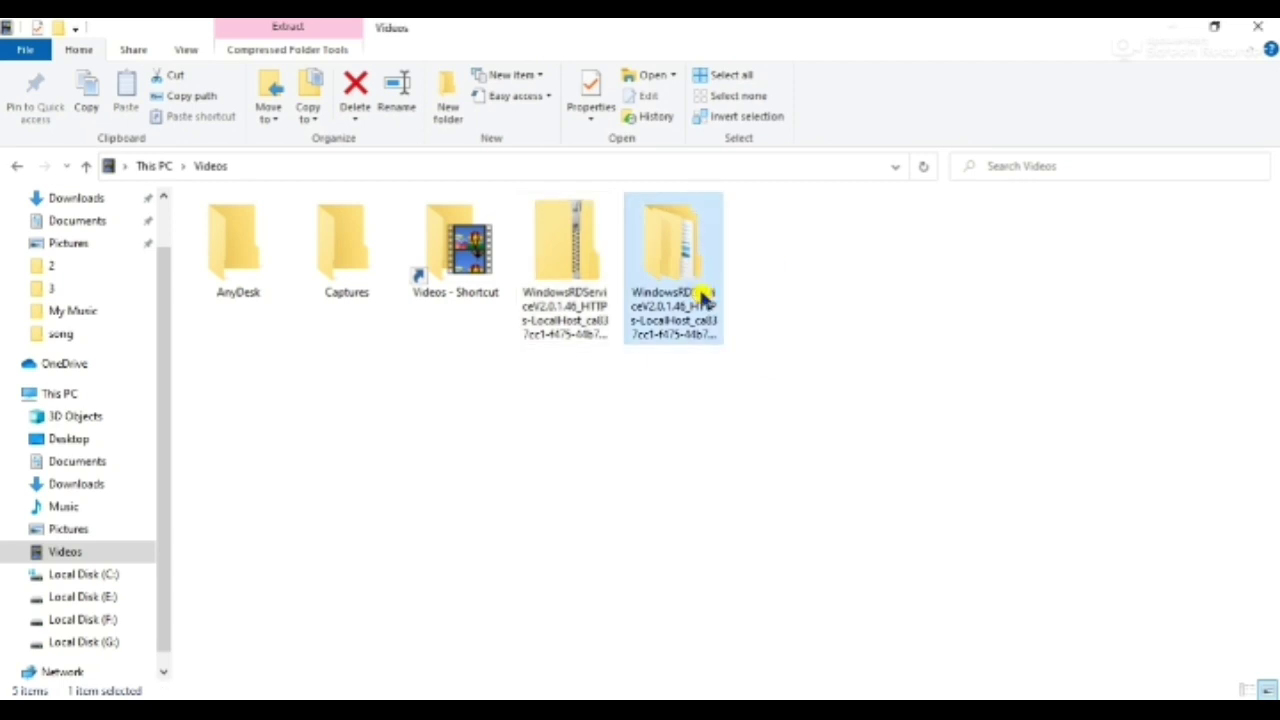
double_click(240, 263)
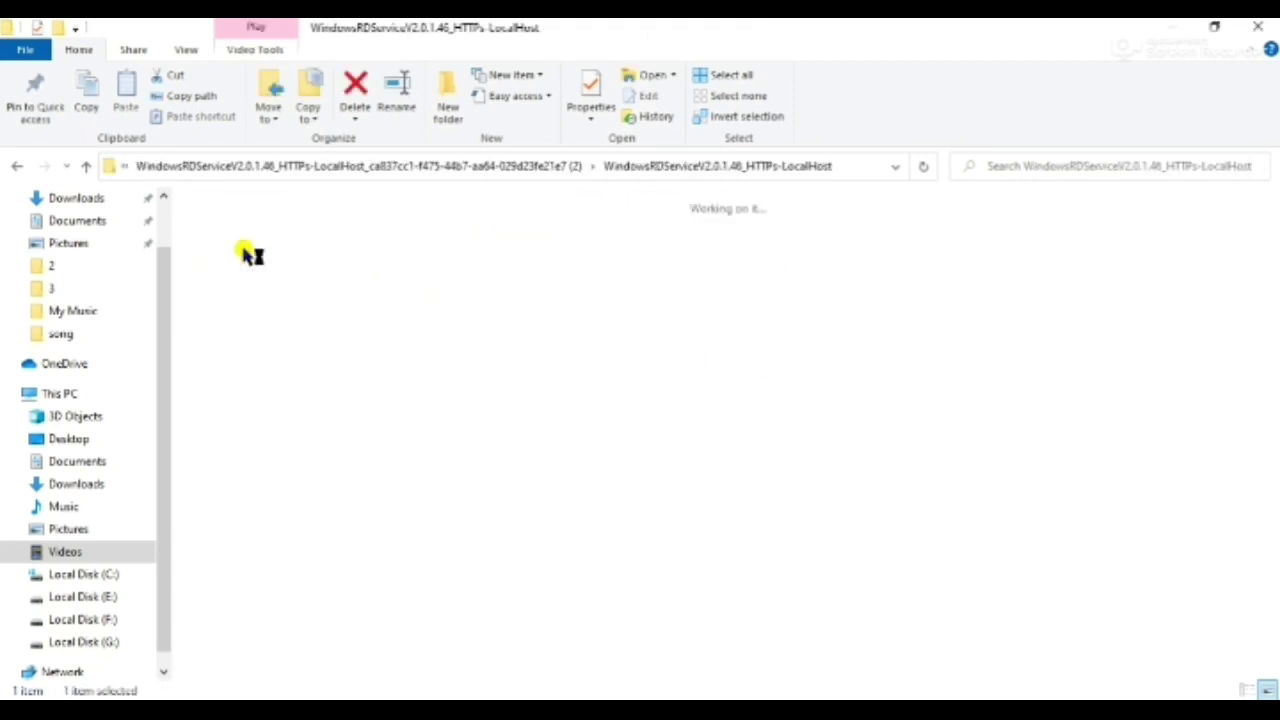
double_click(310, 247)
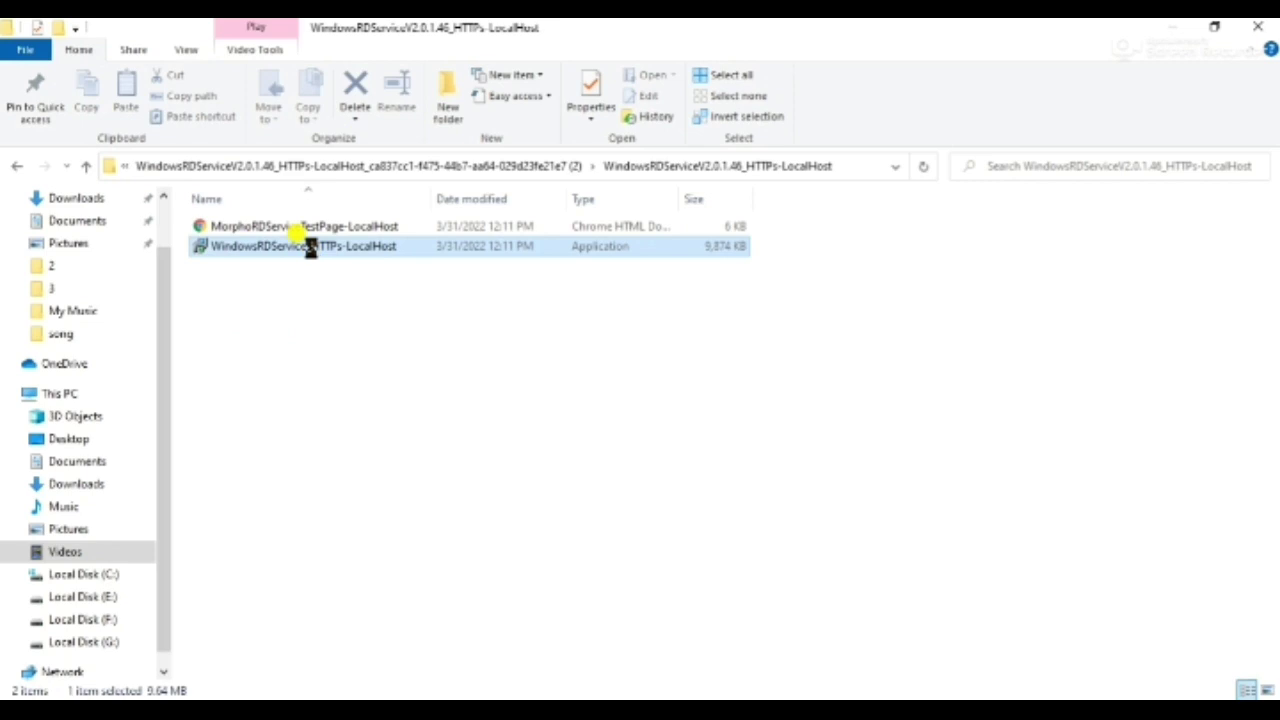
right_click(312, 248)
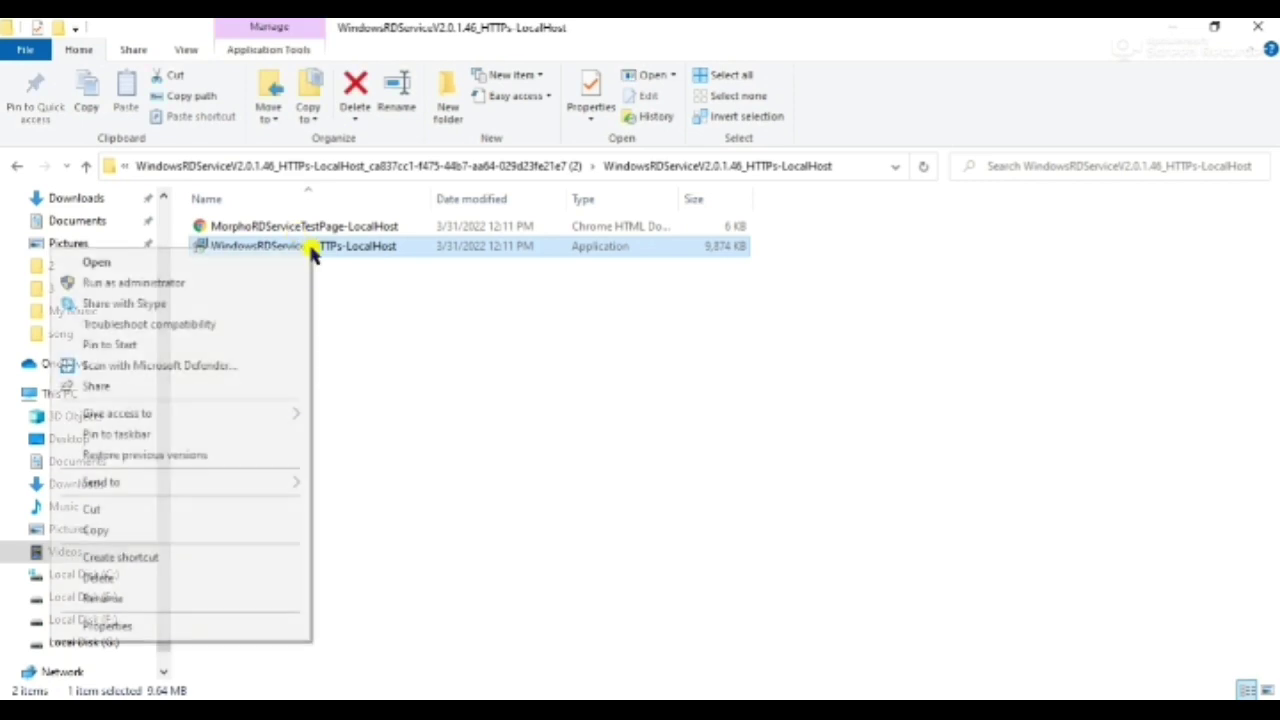
left_click(232, 284)
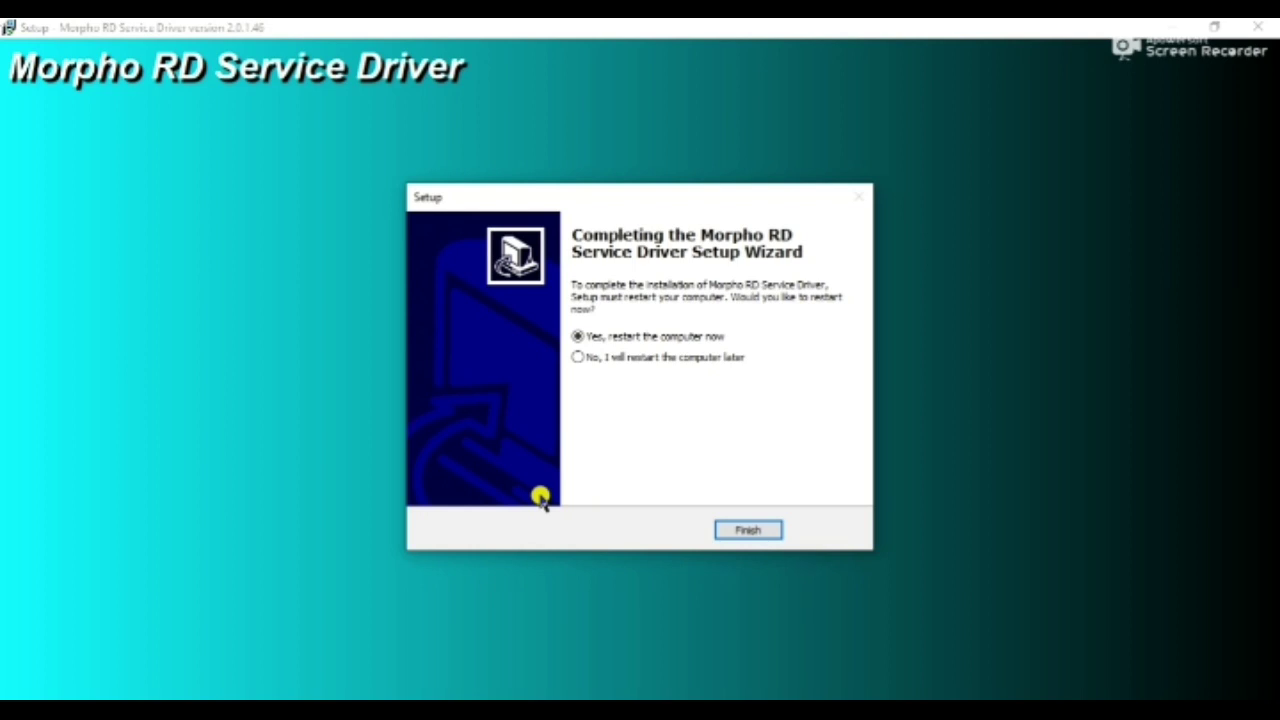
- Finish the Morpho RD Service Driver setup with "No, I will restart the computer later" and minimize the folder window
left_click(580, 358)
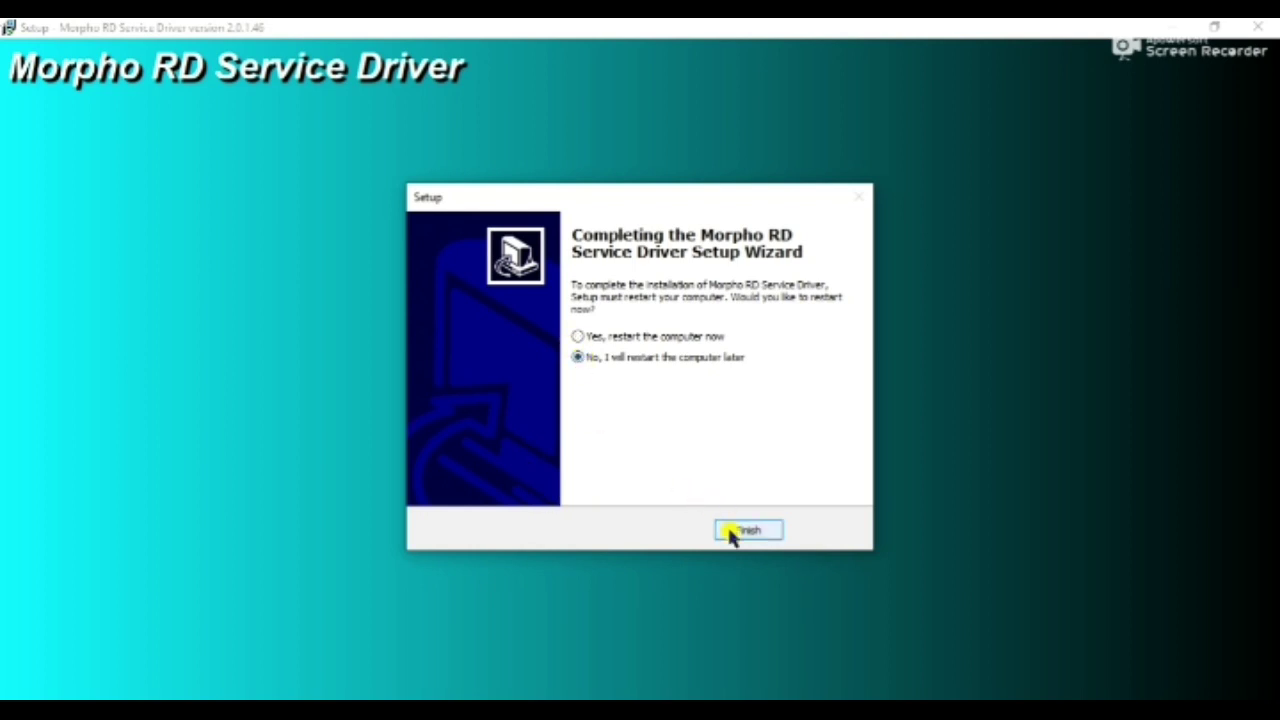
left_click(730, 531)
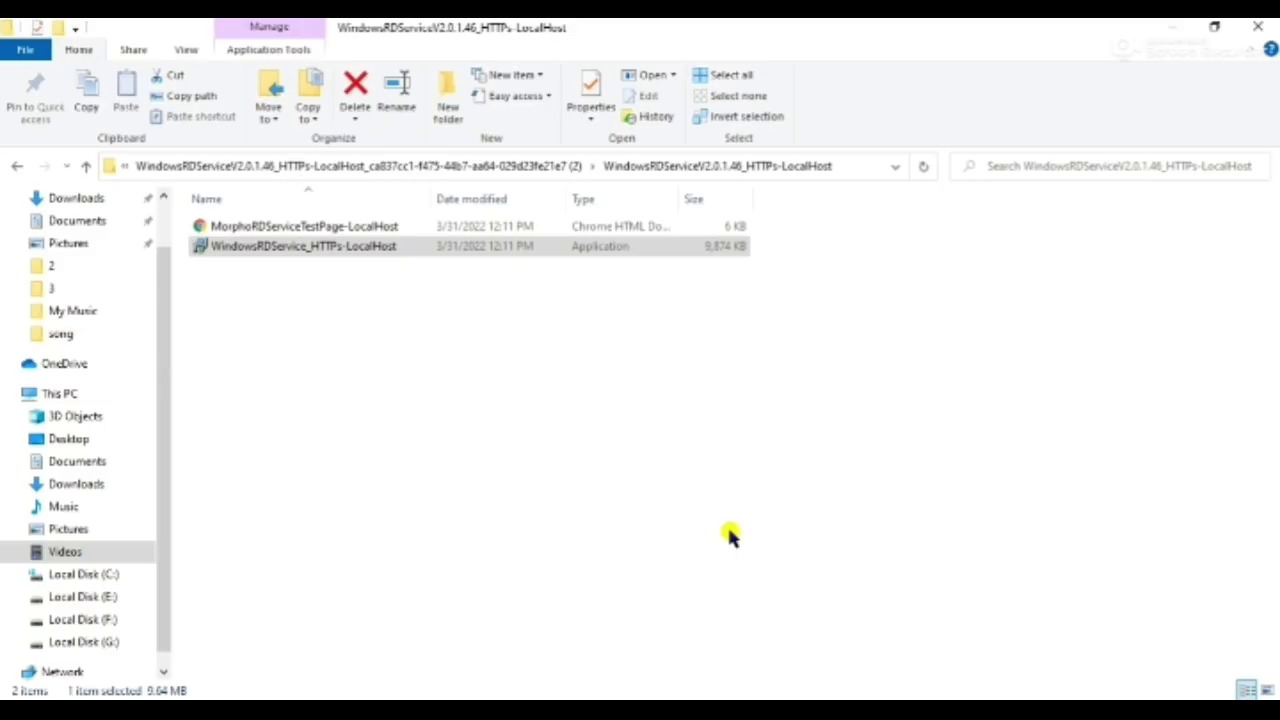
left_click(1180, 30)
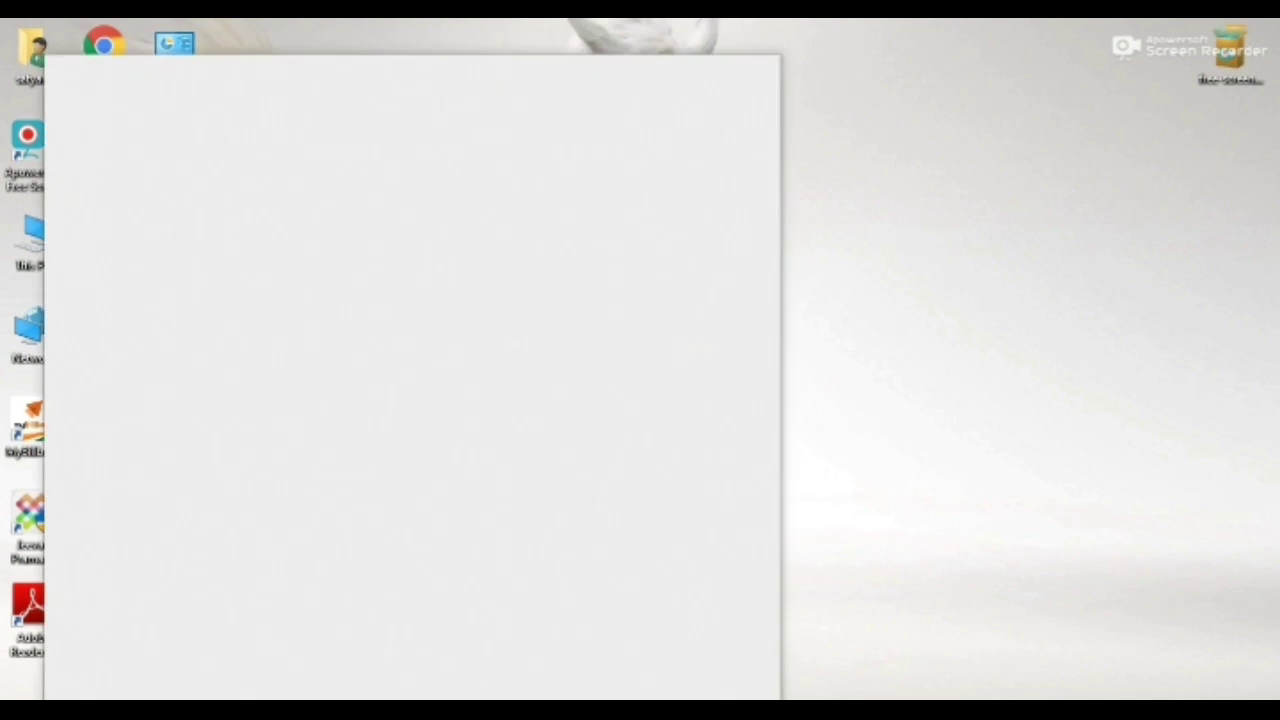
- Restart the Morpho RD Service in the Windows Services console and minimize the console
type("ser")
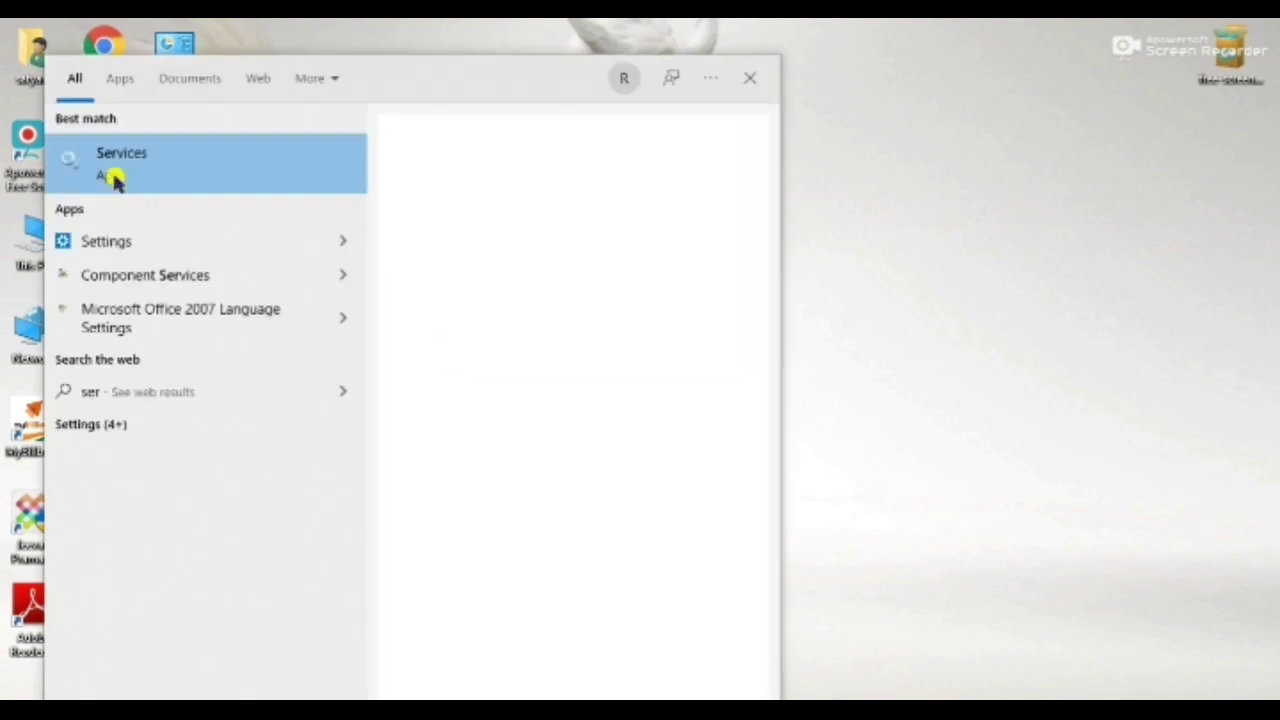
left_click(113, 172)
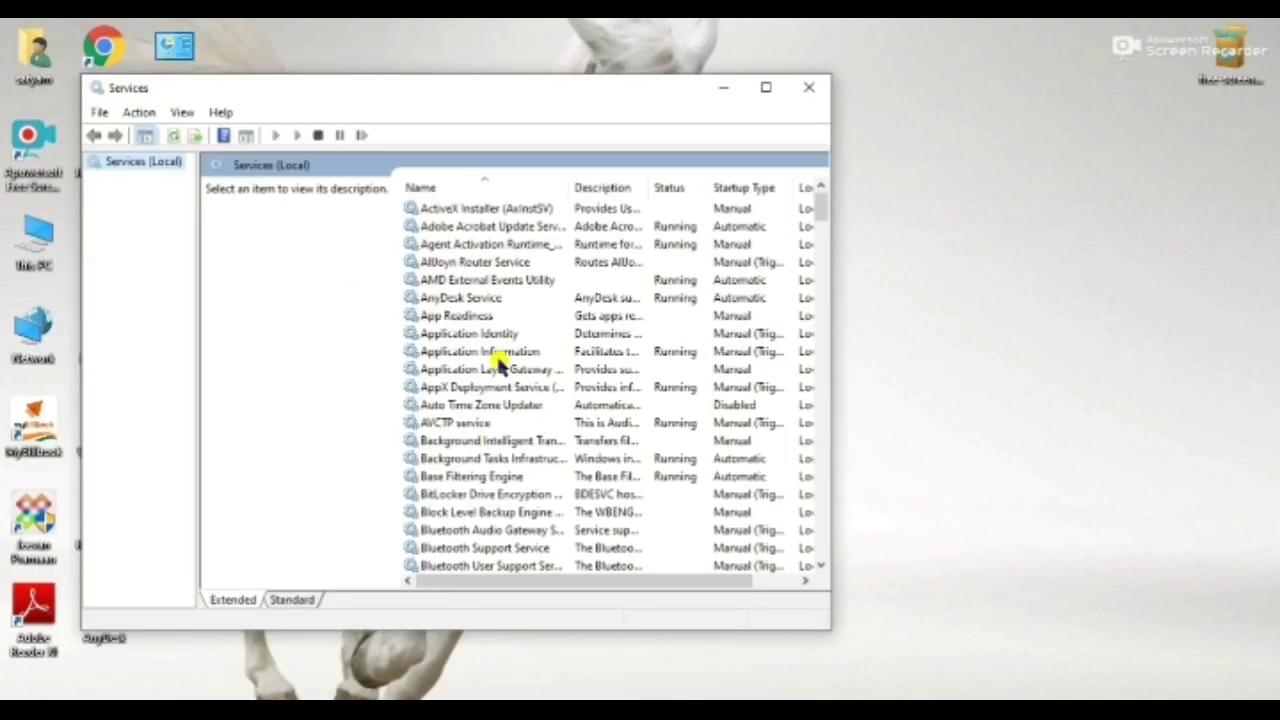
left_click(492, 353)
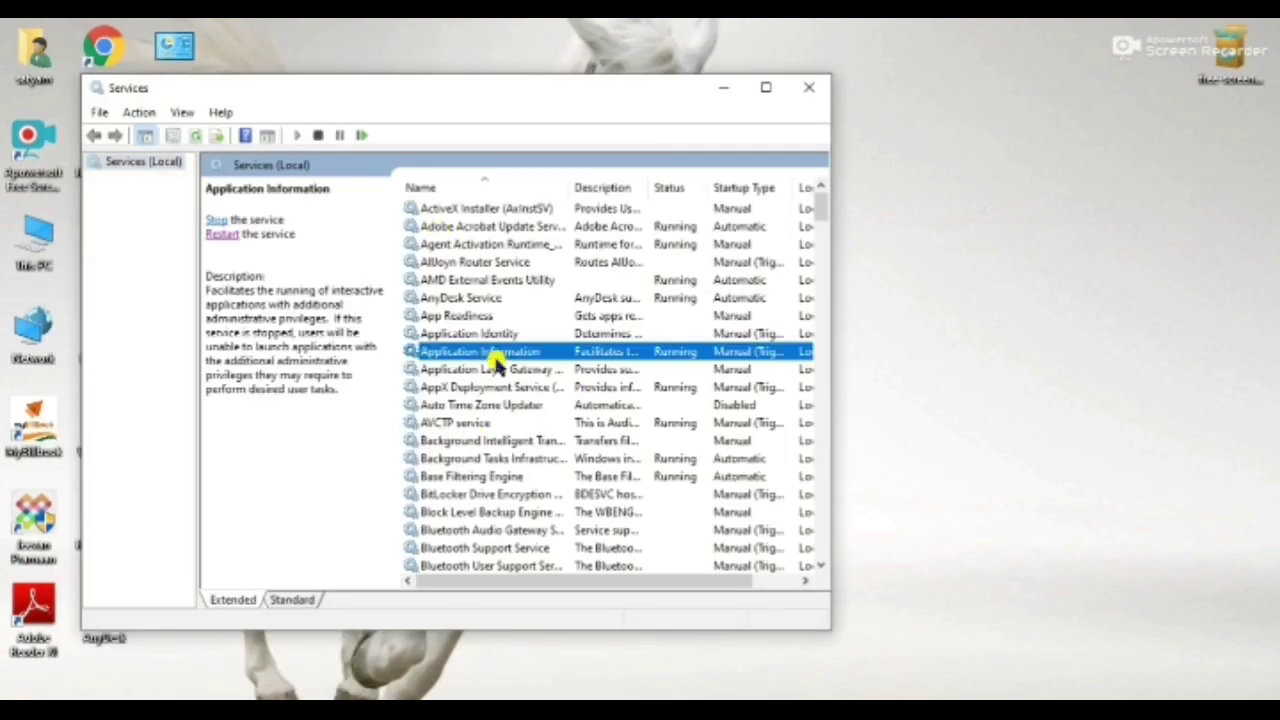
key("m")
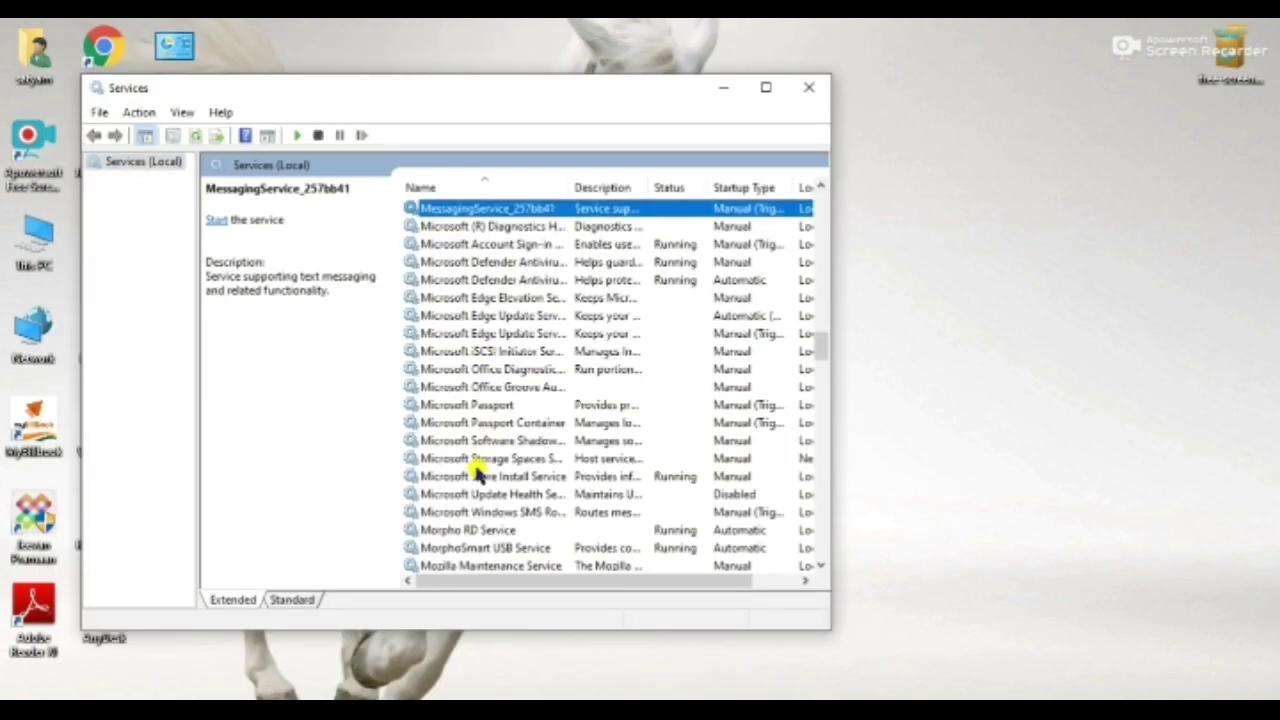
left_click(460, 535)
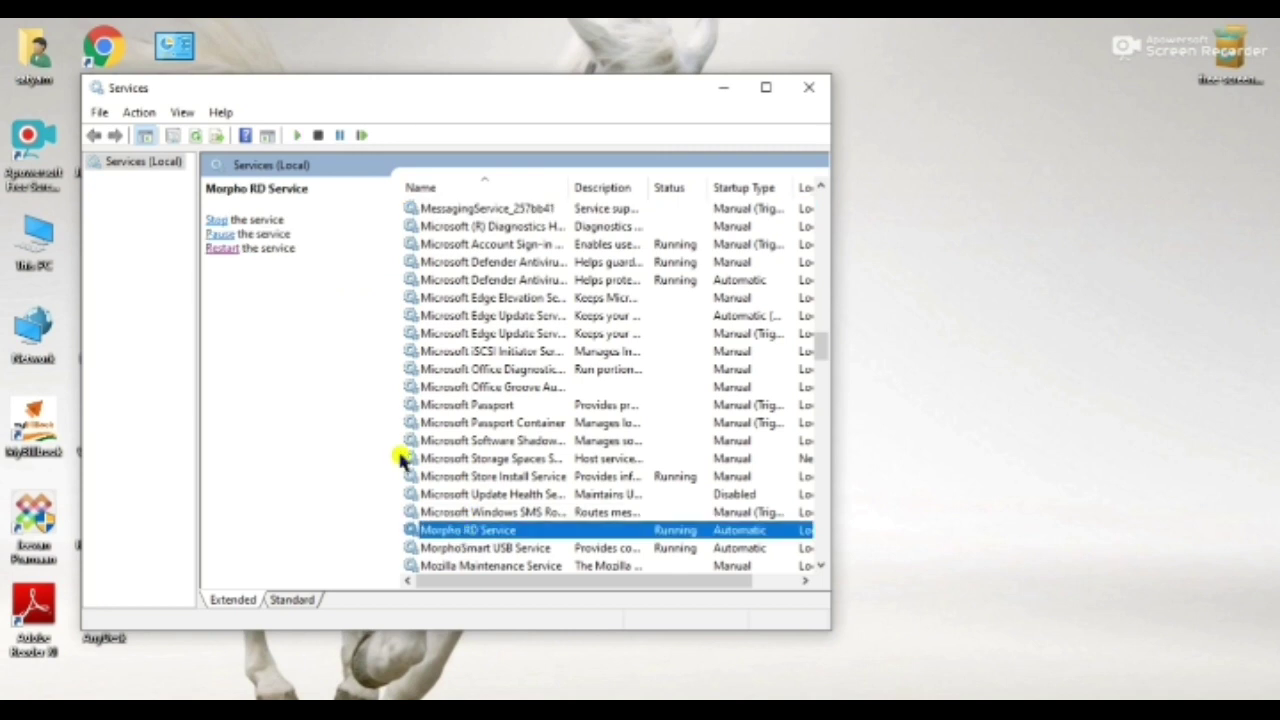
left_click(220, 249)
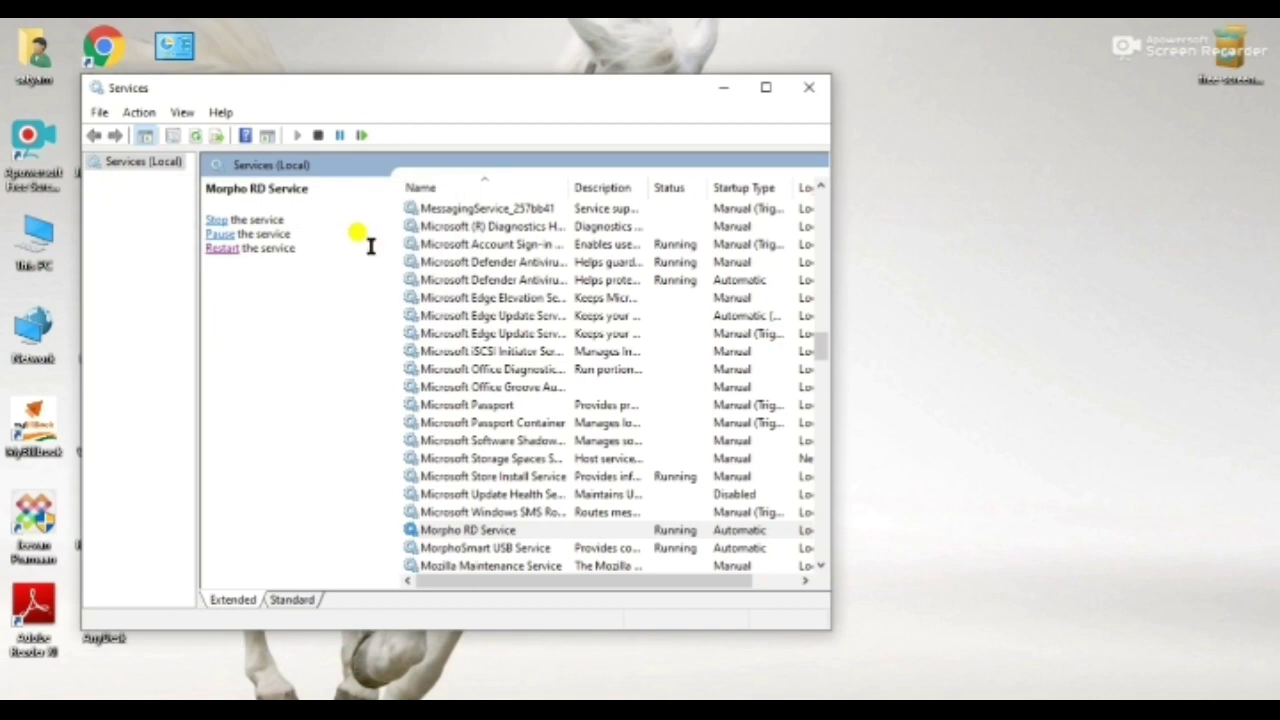
left_click(727, 88)
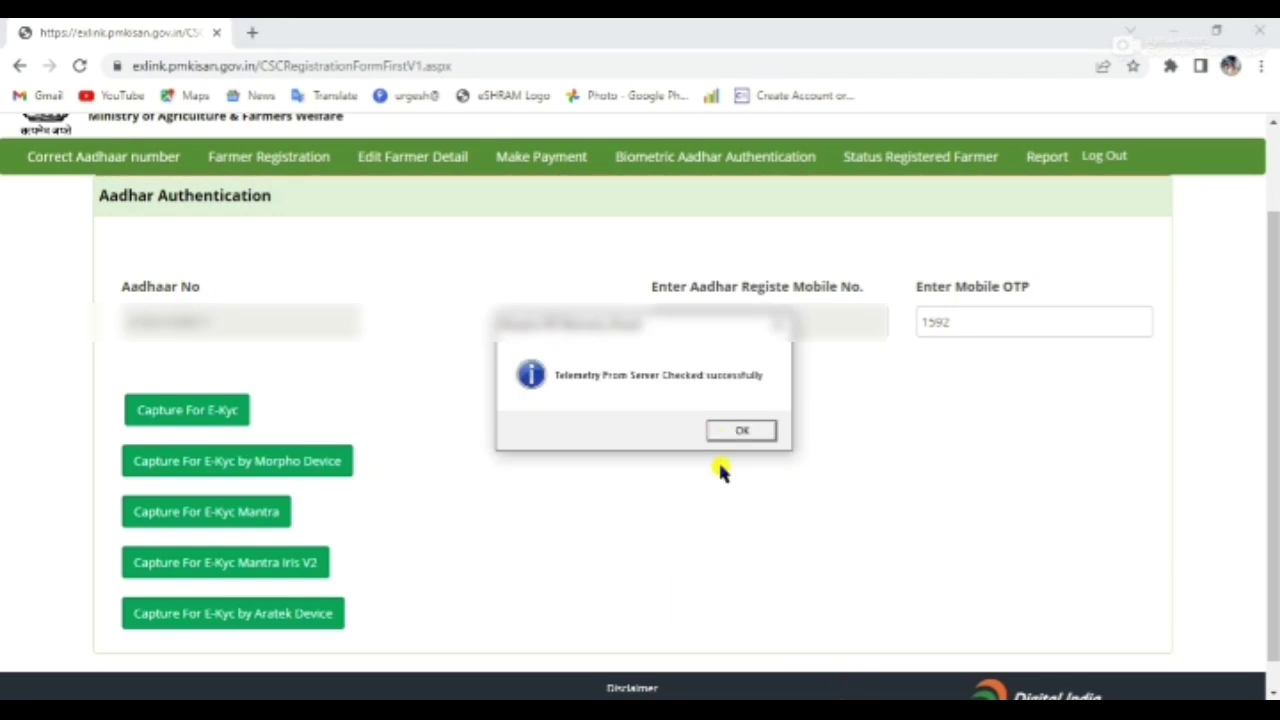
- Dismiss the telemetry notice, run Capture For E-Kyc by Morpho Device on the PM-Kisan Aadhar Authentication page in Chrome, and acknowledge the capture message
left_click(730, 432)
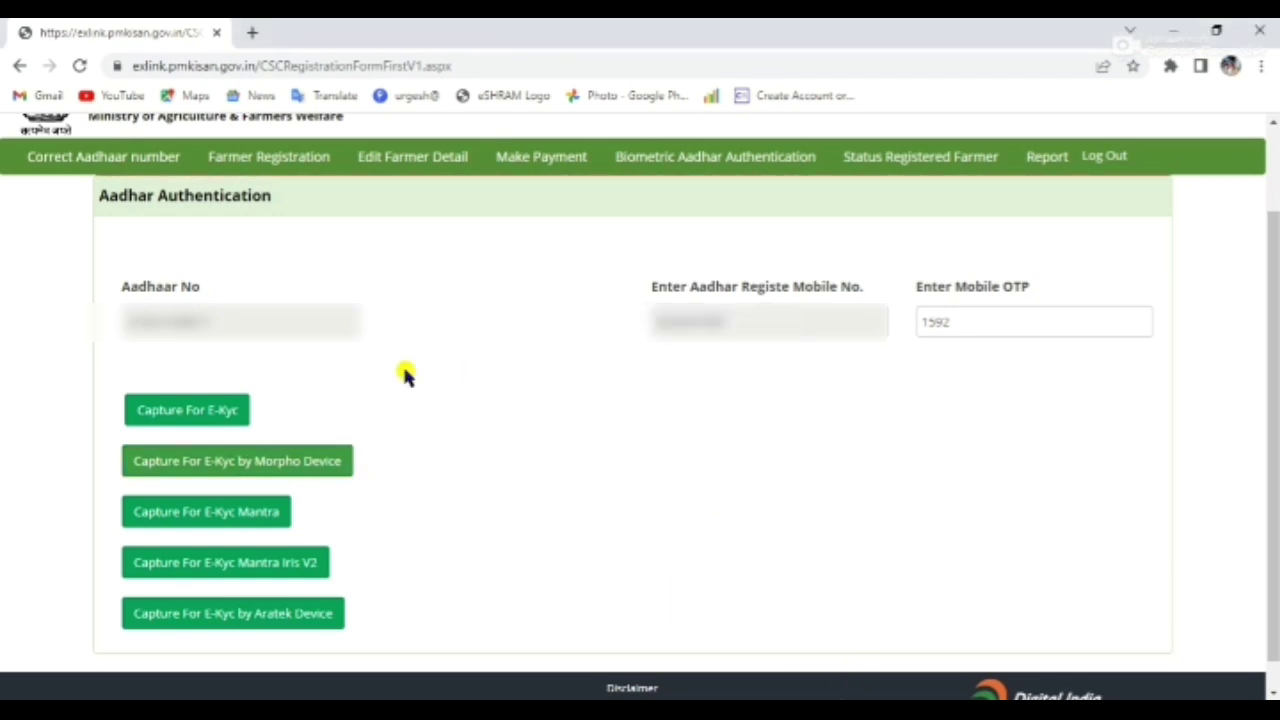
left_click(260, 462)
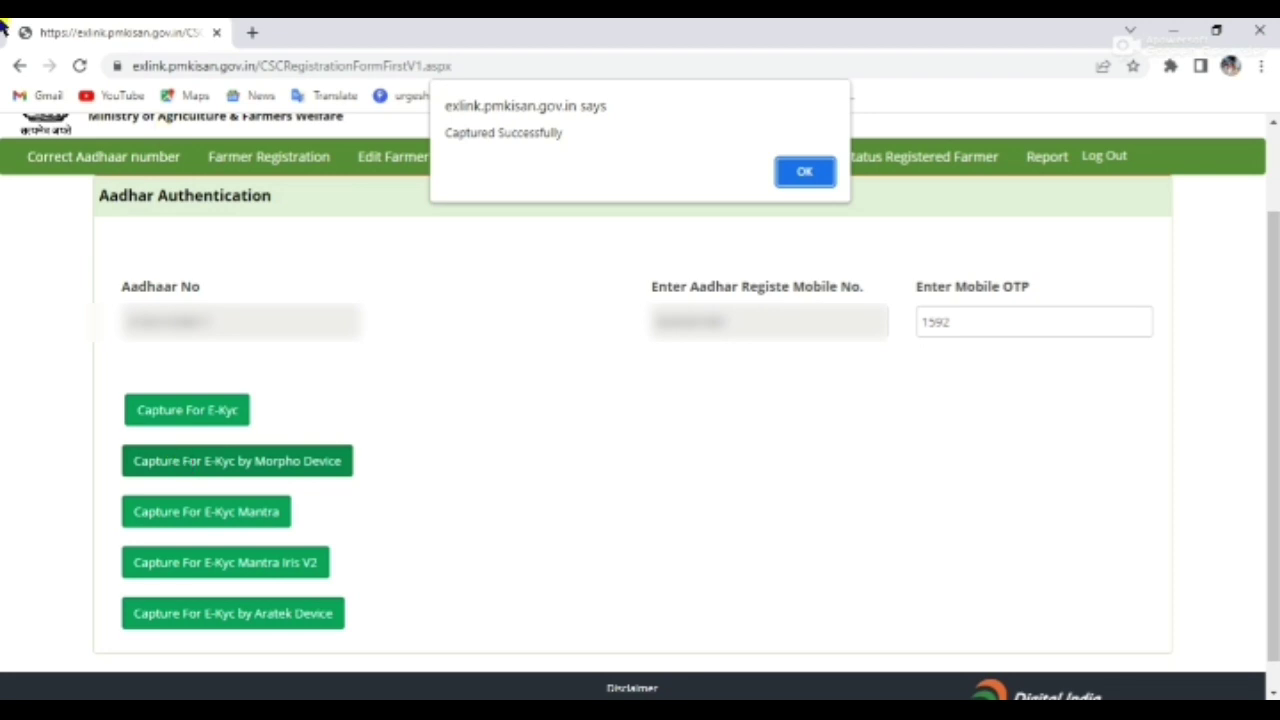
left_click(447, 134)
left_click_drag(447, 134, 563, 134)
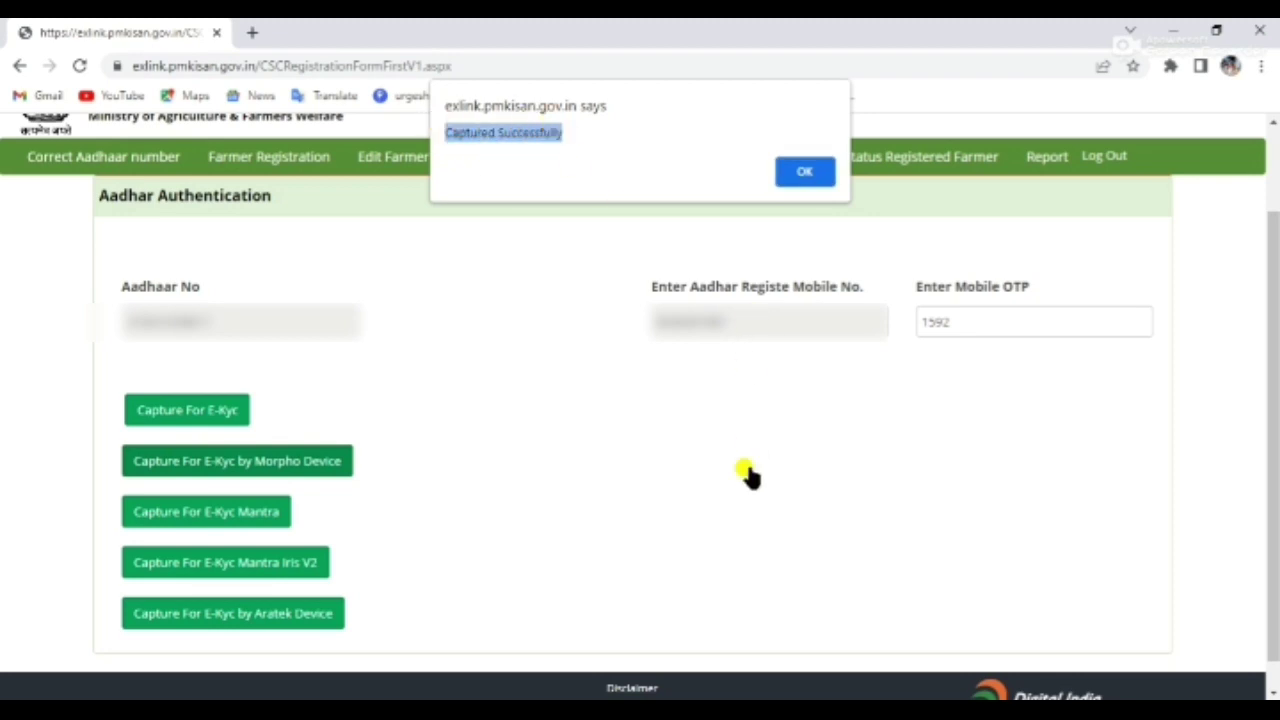
left_click(800, 173)
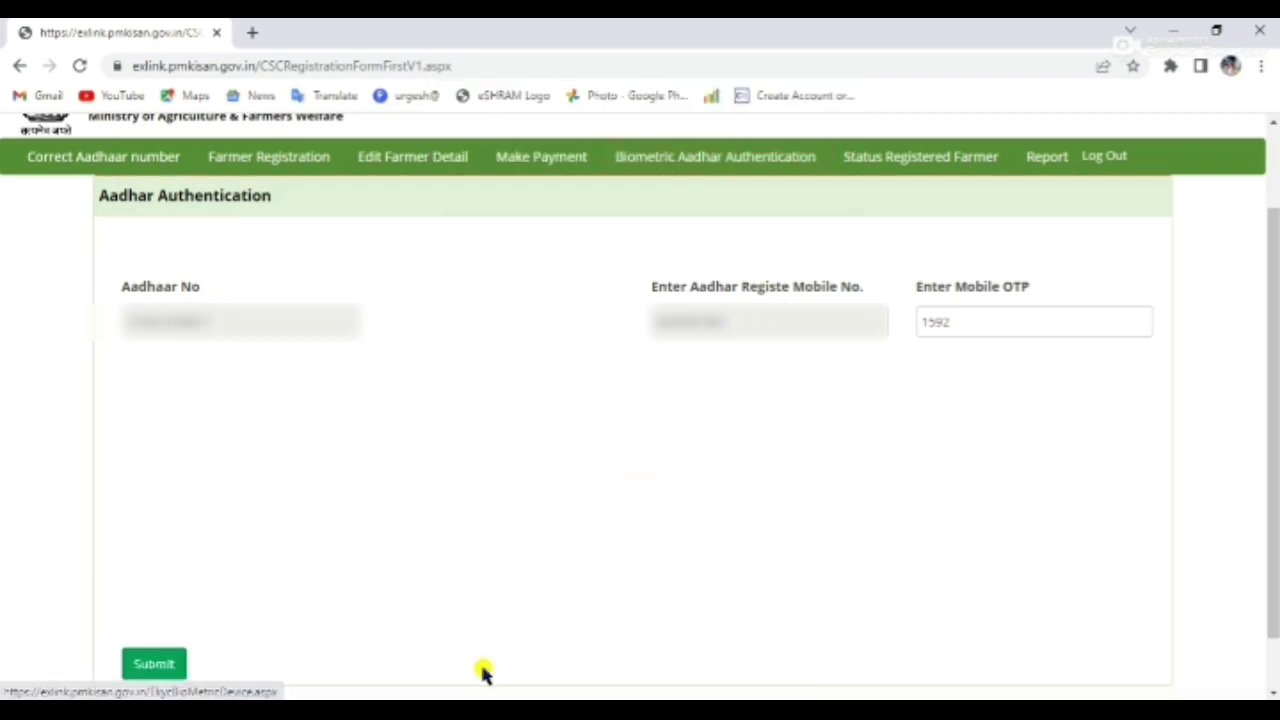
scroll(480, 628, "down", 2)
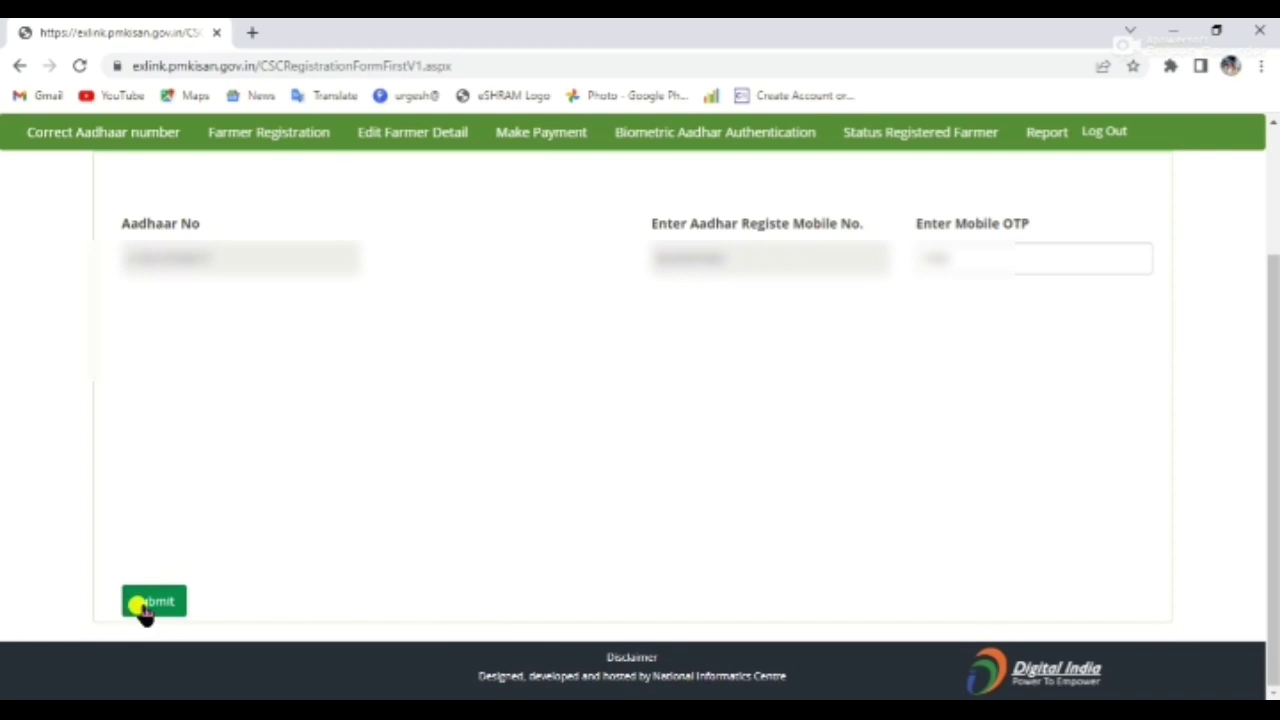
scroll(617, 575, "up", 1)
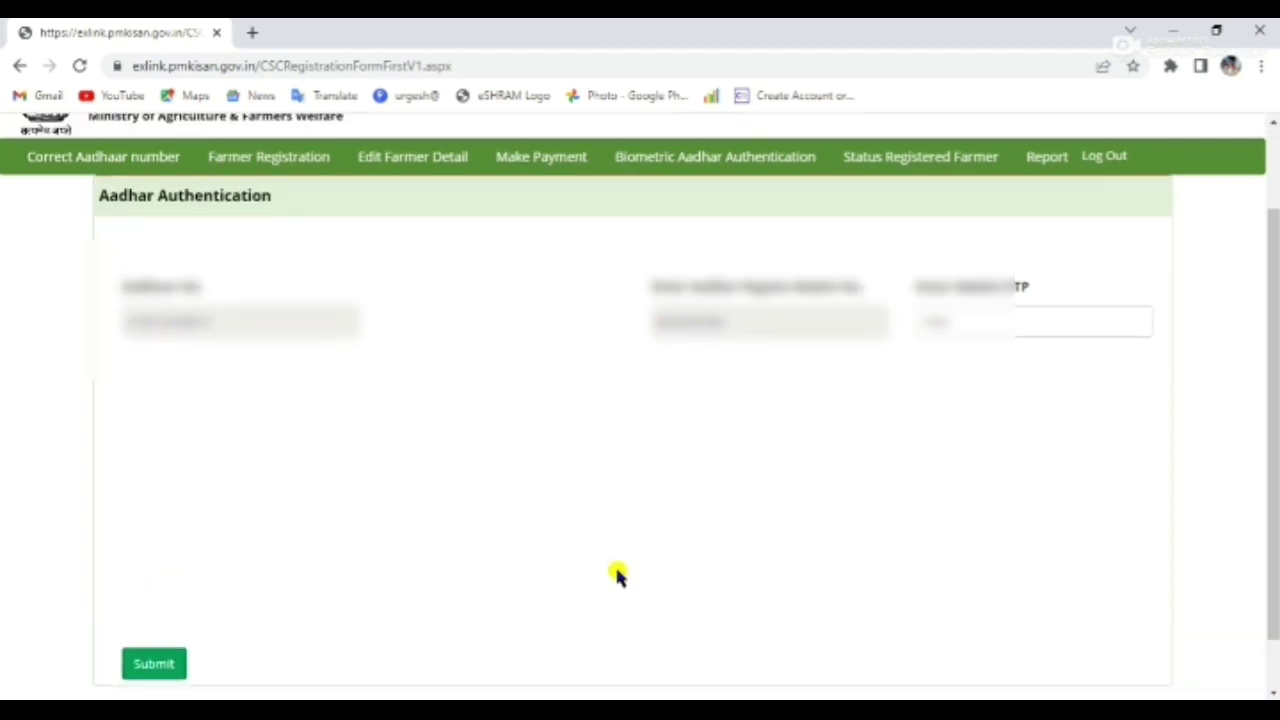
scroll(617, 575, "up", 2)
scroll(617, 574, "down", 2)
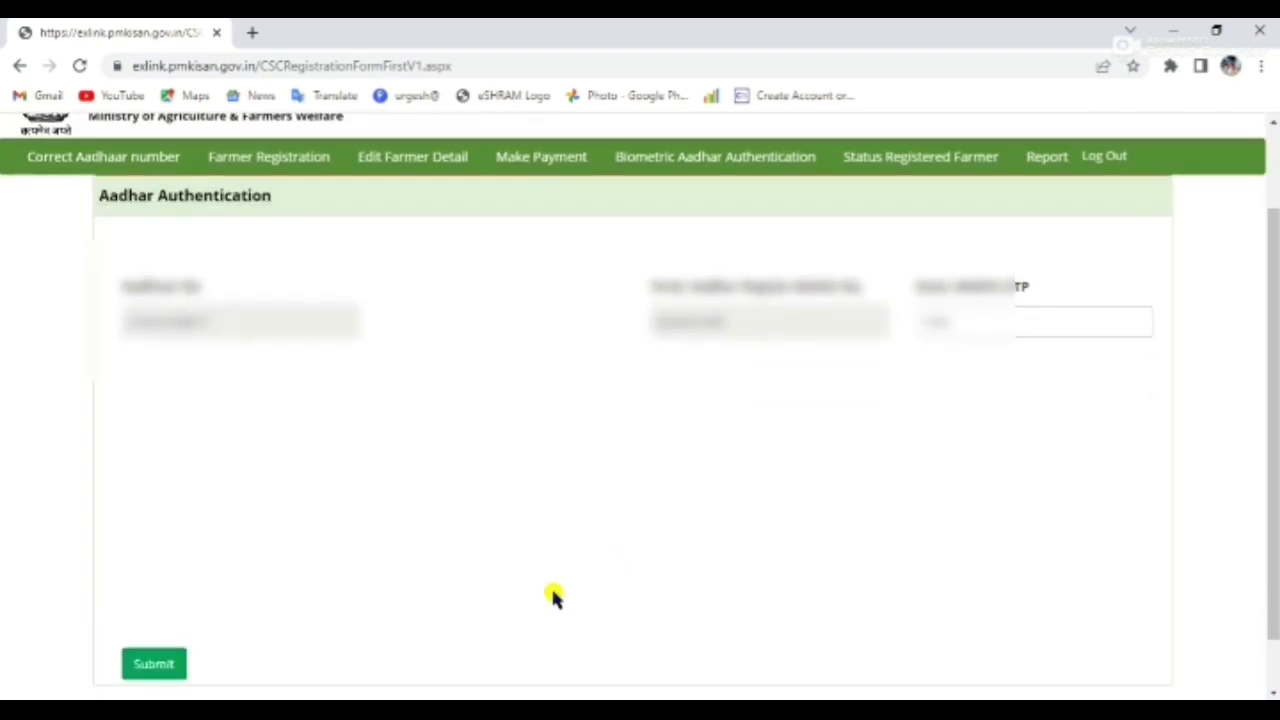